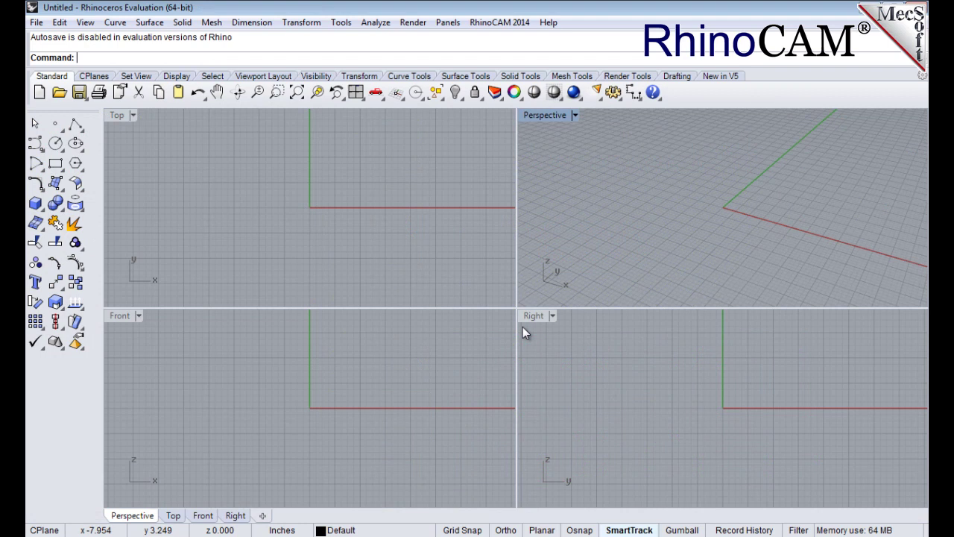
Open the File > Open dialog at the RhinoCAM 2014 QuickStart folder.
click(36, 23)
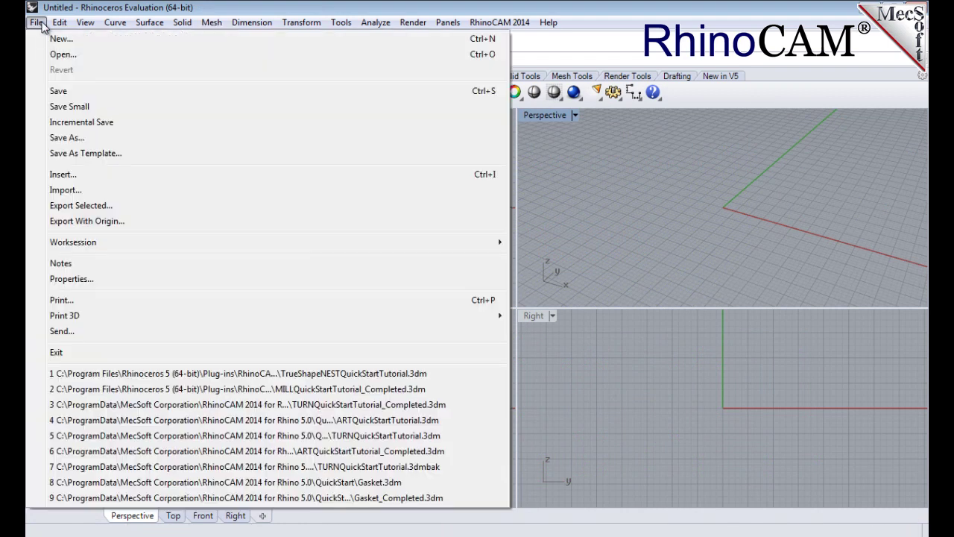
click(59, 60)
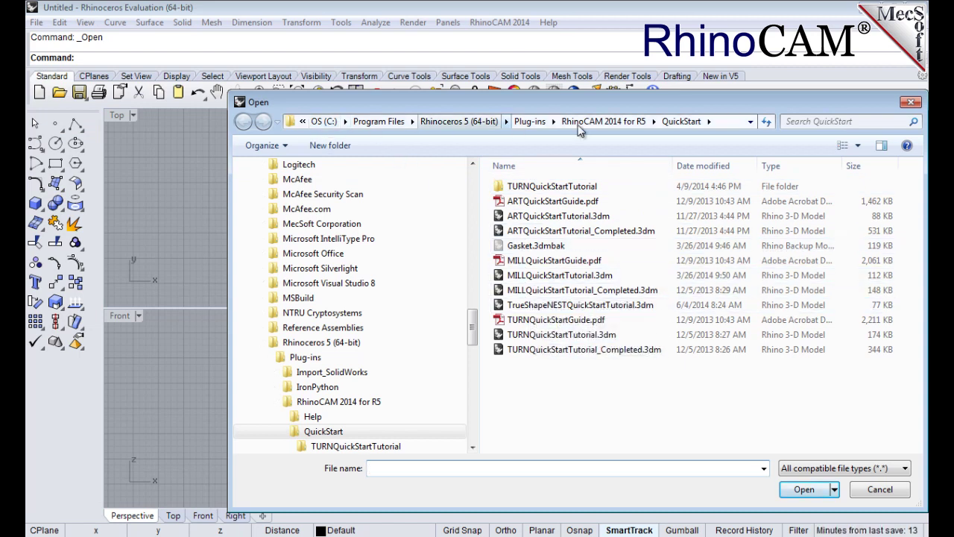
Load TrueShapeNESTQuickStartTutorial.3dm from the QuickStart folder.
double_click(540, 305)
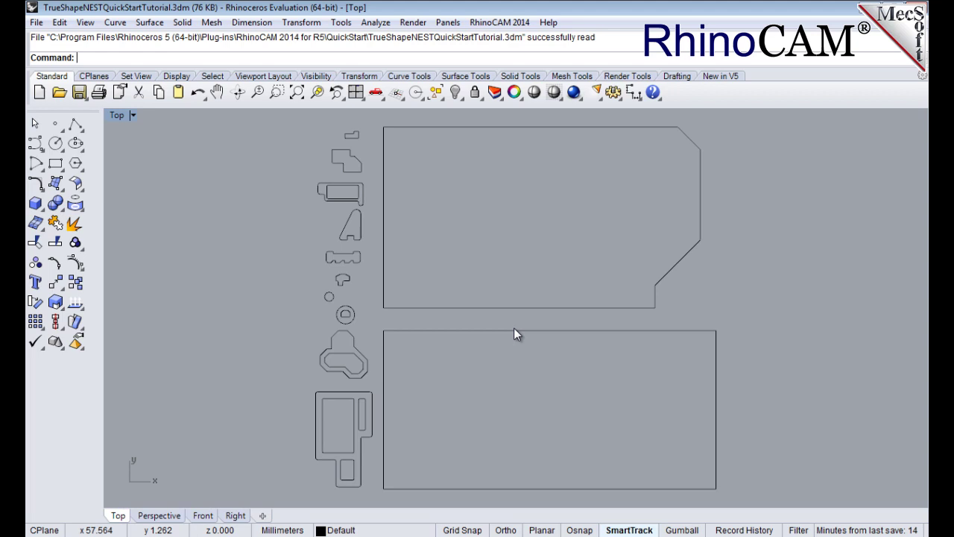
Launch the RhinoCAM 2014 NEST browser and show the nesting type options.
click(493, 23)
click(477, 91)
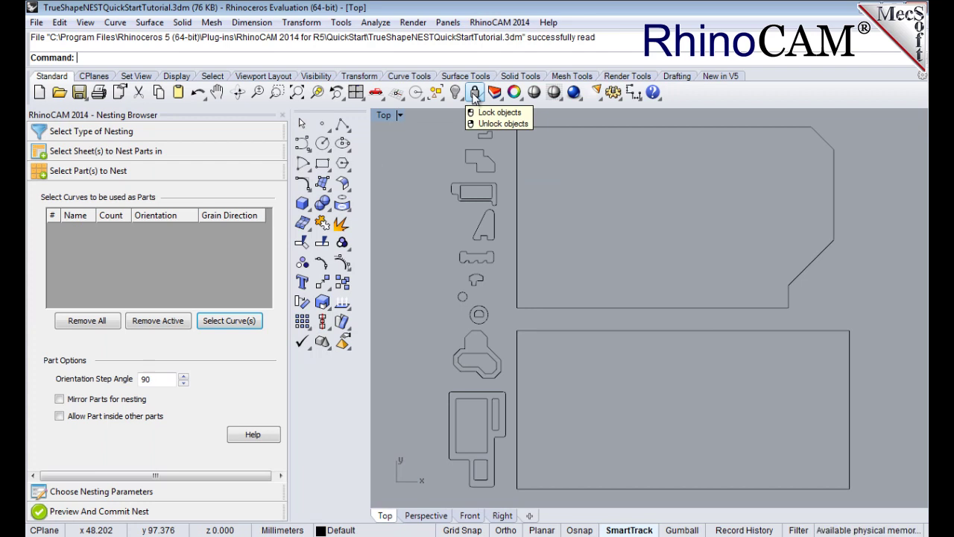
click(200, 134)
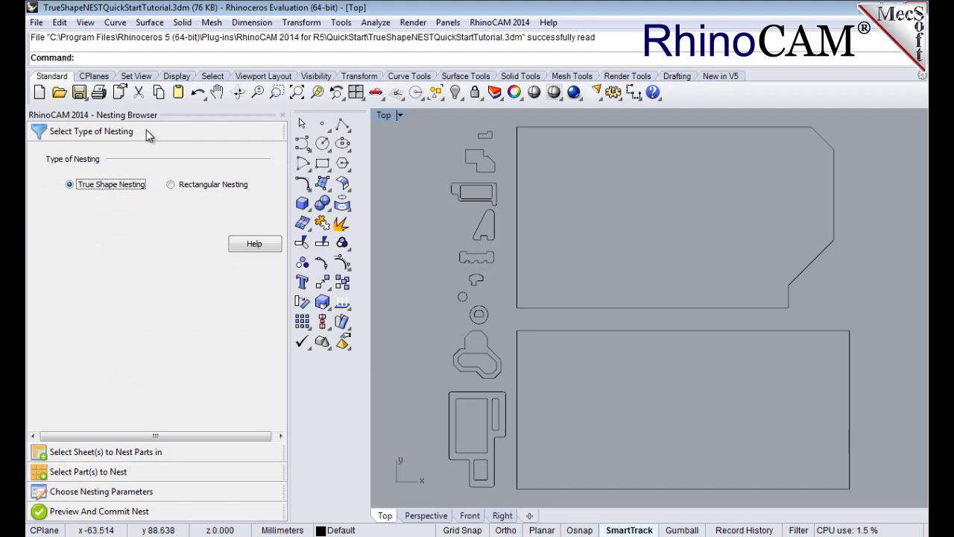
Review the sheets, parts, parameters and preview sections, returning to True Shape Nesting.
click(136, 455)
click(136, 471)
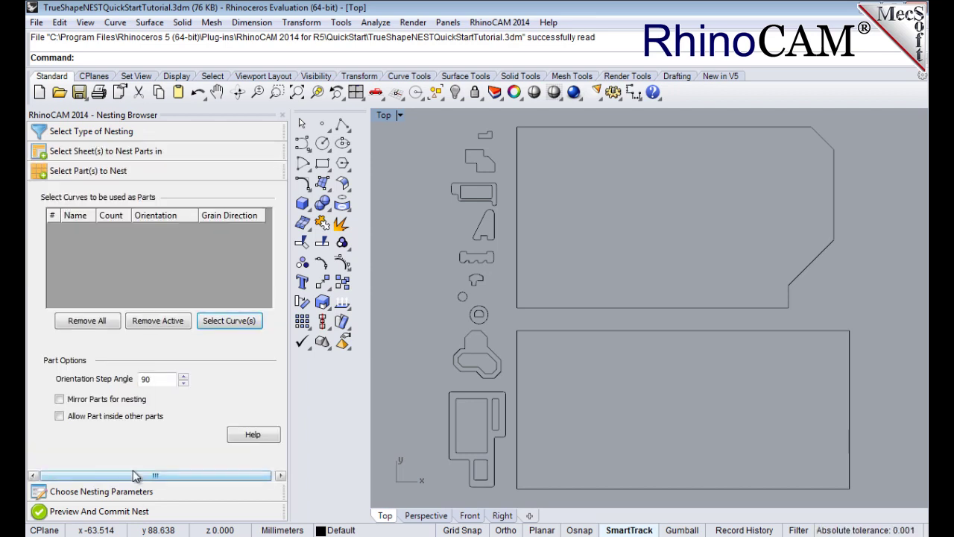
click(134, 491)
click(126, 516)
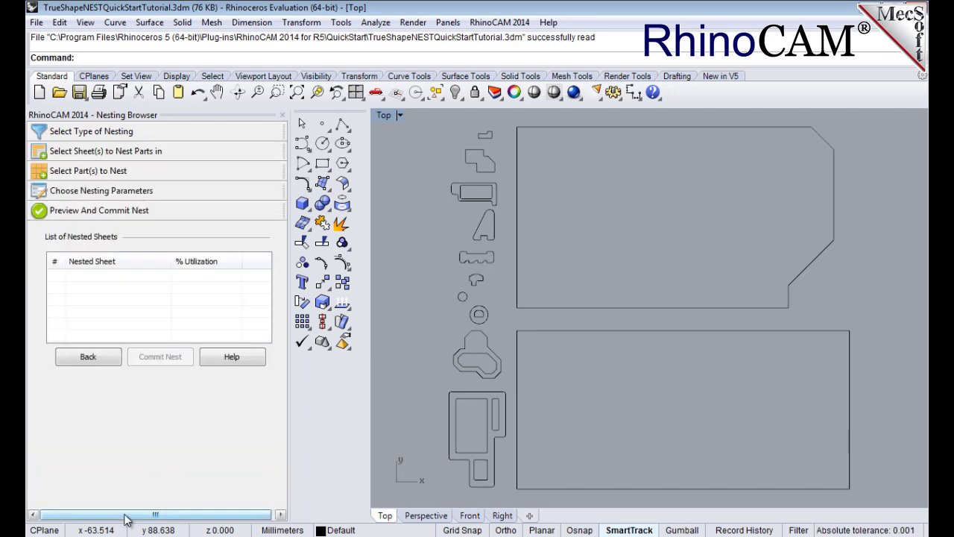
click(111, 136)
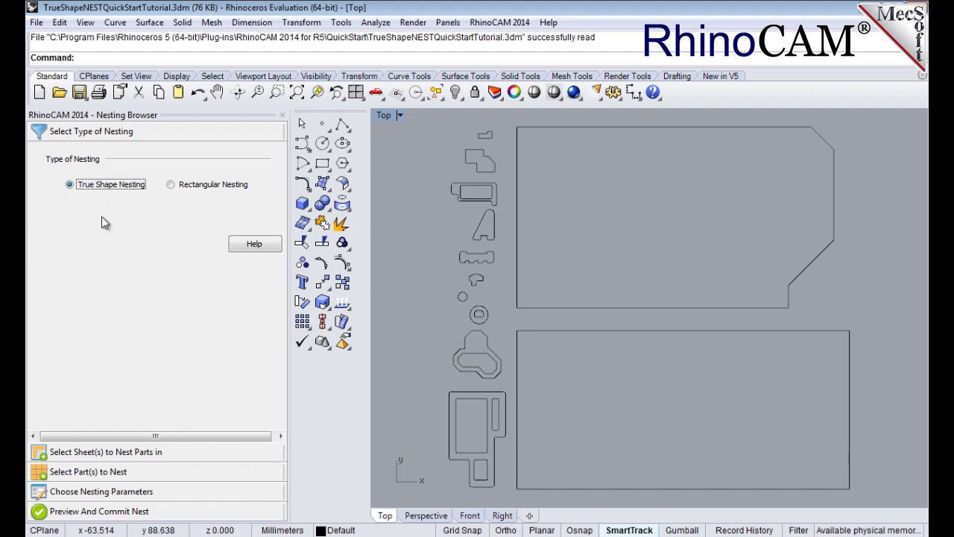
click(261, 246)
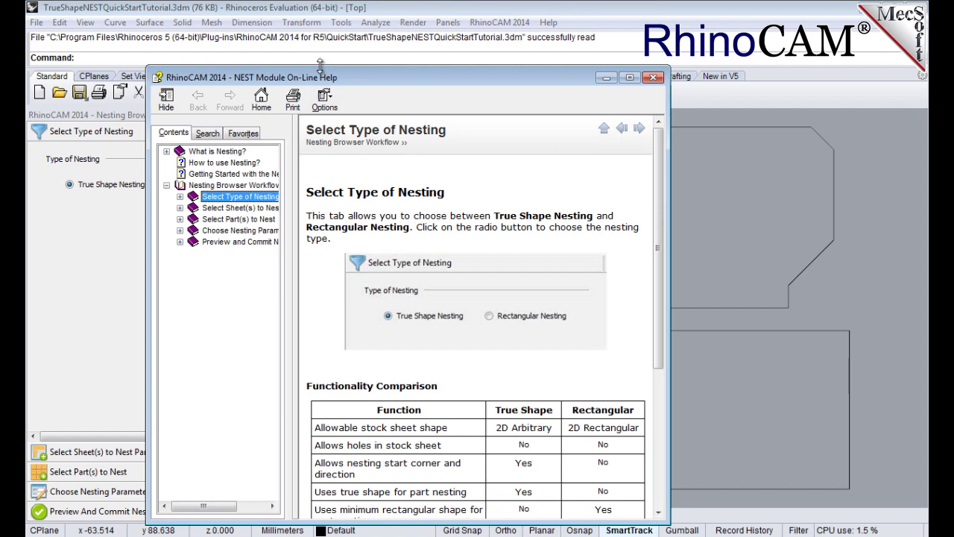
drag(340, 77, 464, 54)
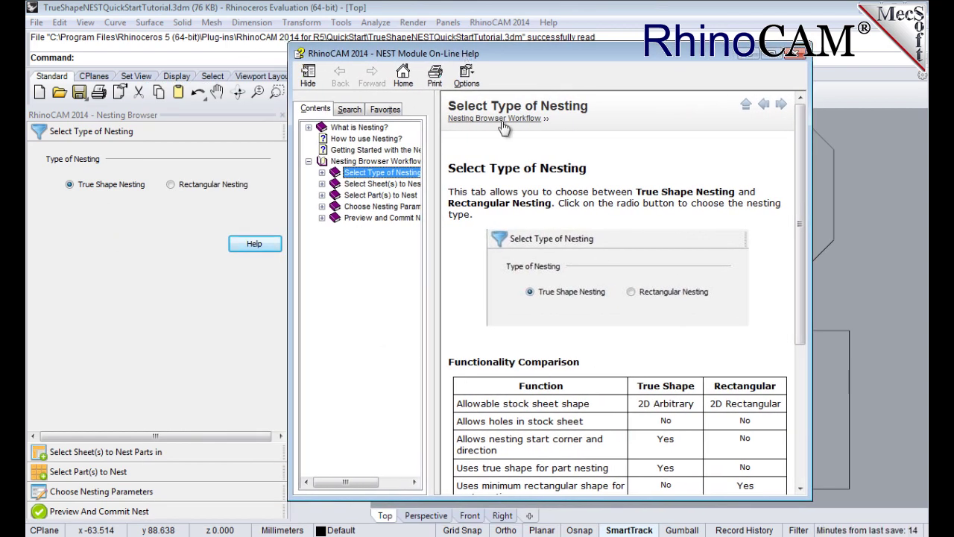
click(794, 56)
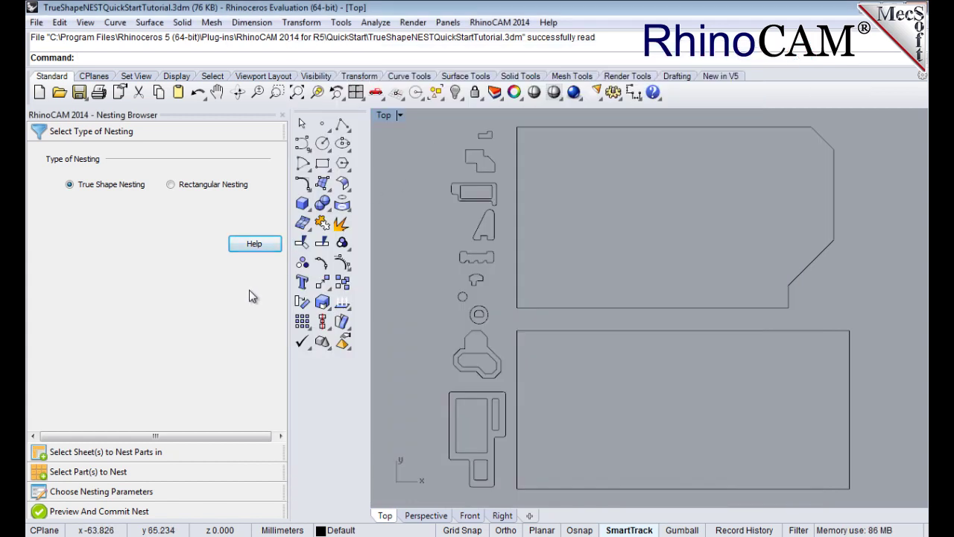
Pick the lower rectangle and upper angled outline as the nesting sheets.
click(117, 452)
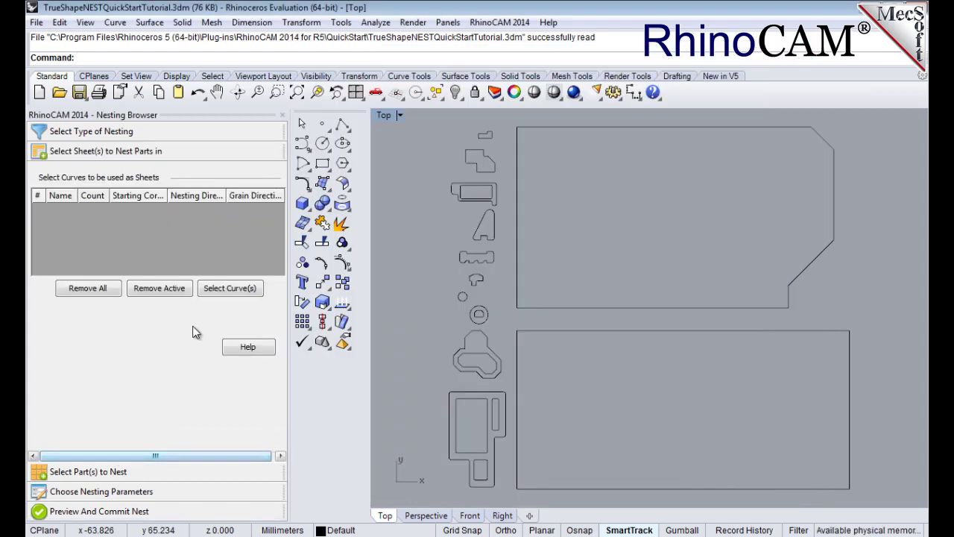
click(228, 294)
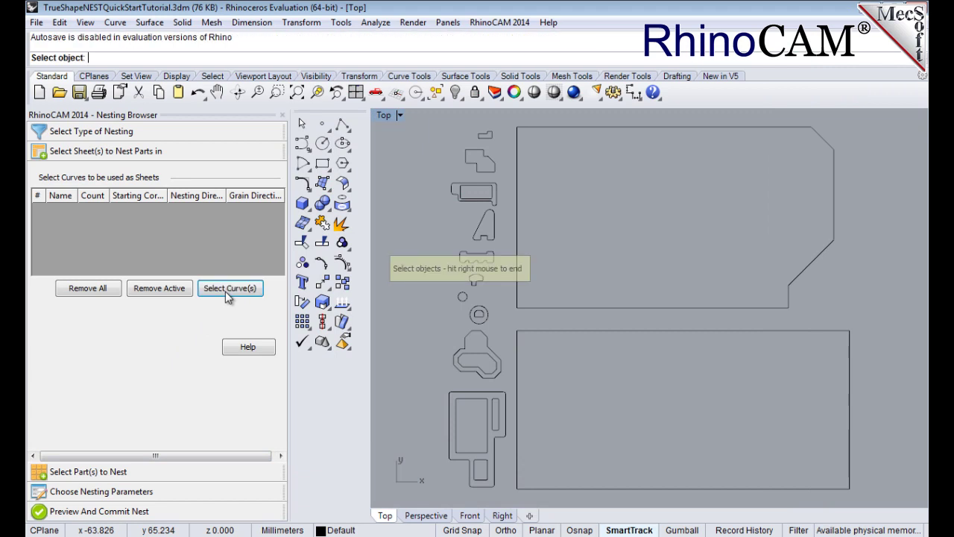
click(607, 330)
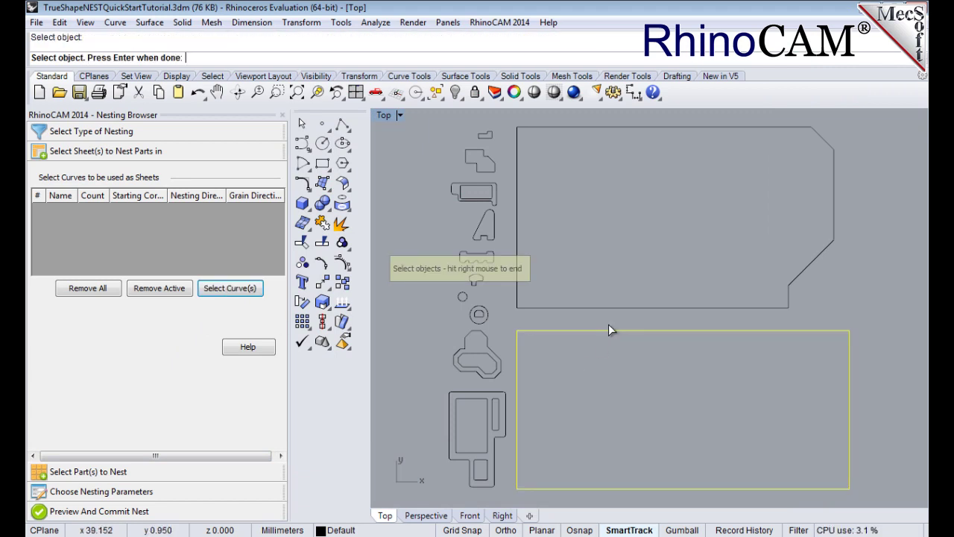
click(611, 308)
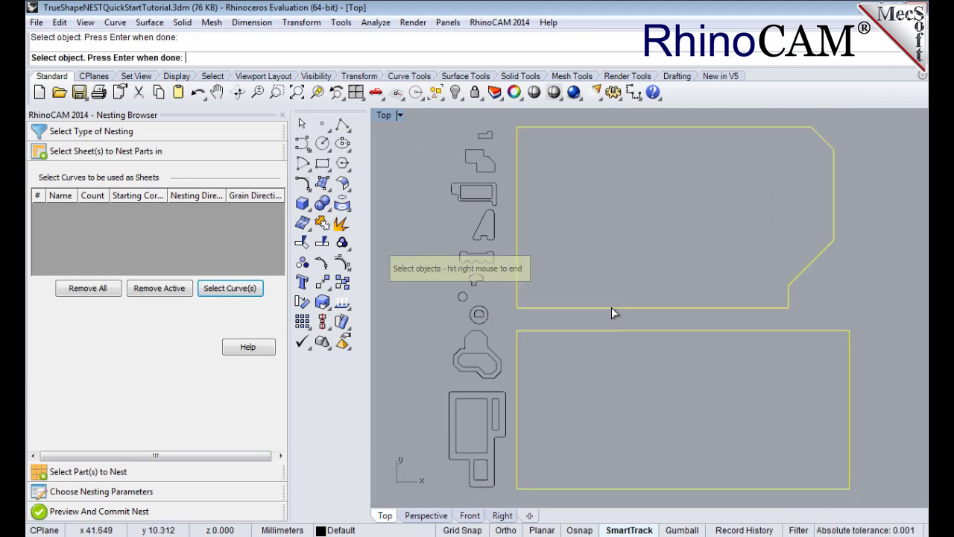
right_click(615, 234)
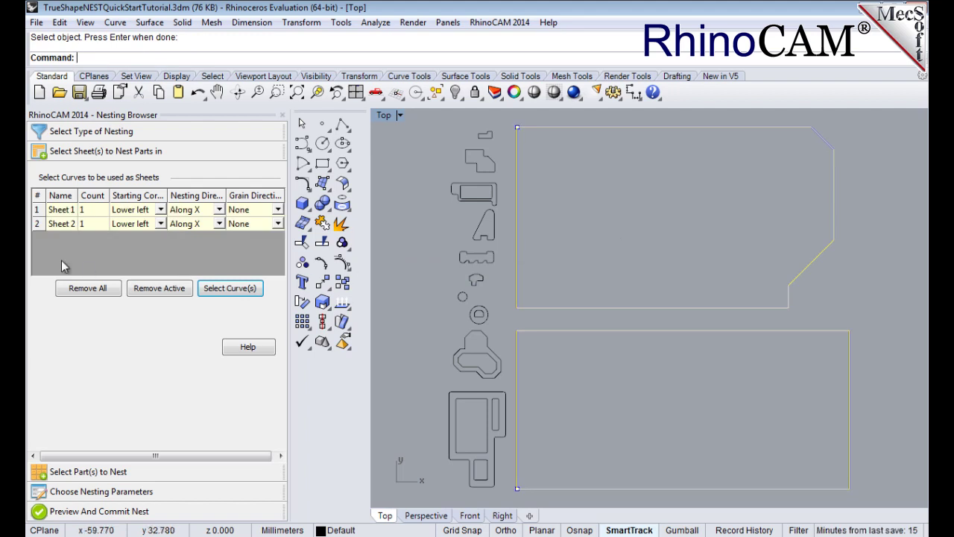
Identify Sheet 1 and Sheet 2 and set their counts to 2.
click(63, 210)
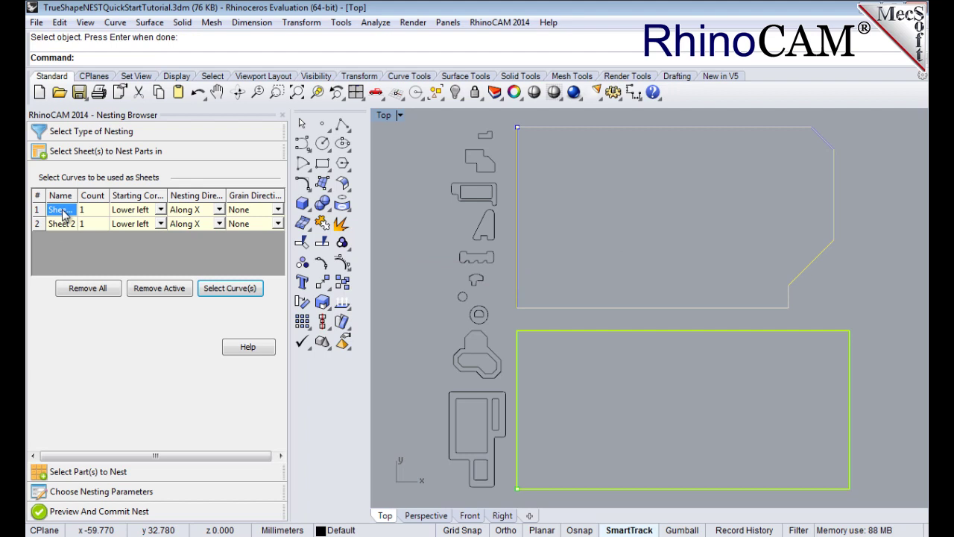
click(61, 225)
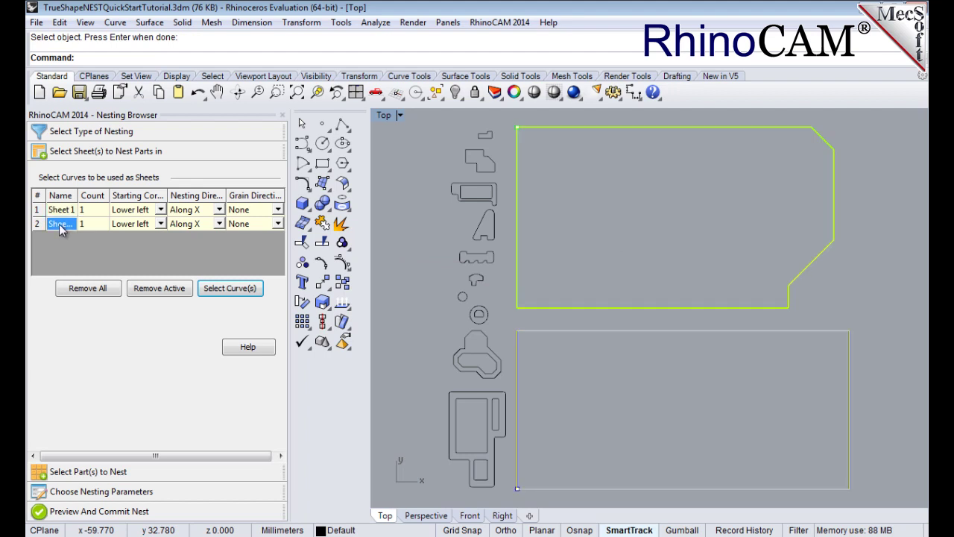
click(99, 213)
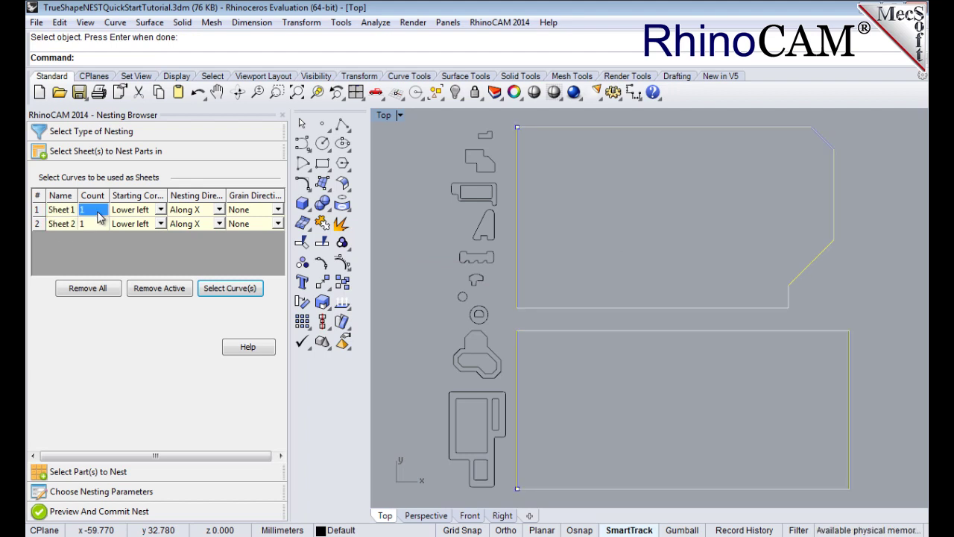
text(2)
click(93, 226)
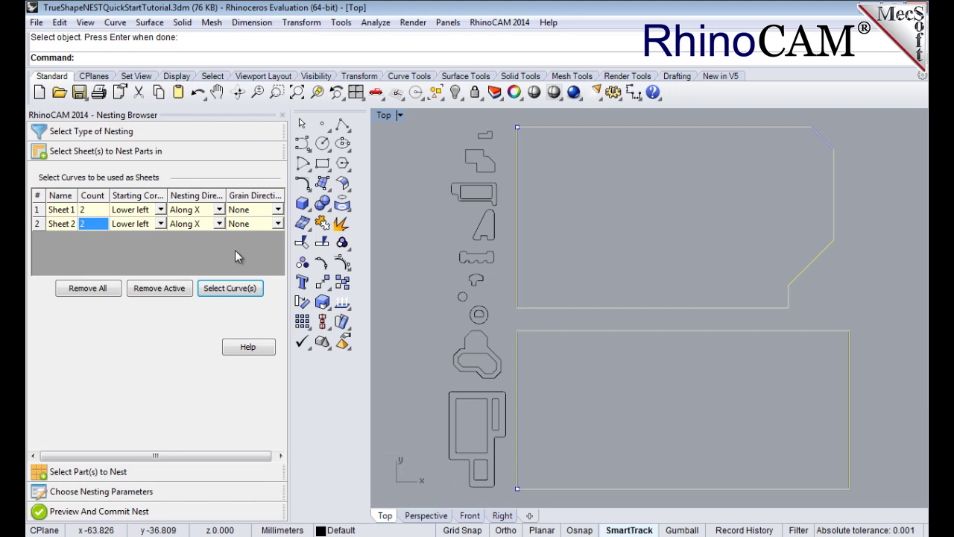
Pick seven part outlines one by one, from the large lower rectangle to the small top part.
click(79, 475)
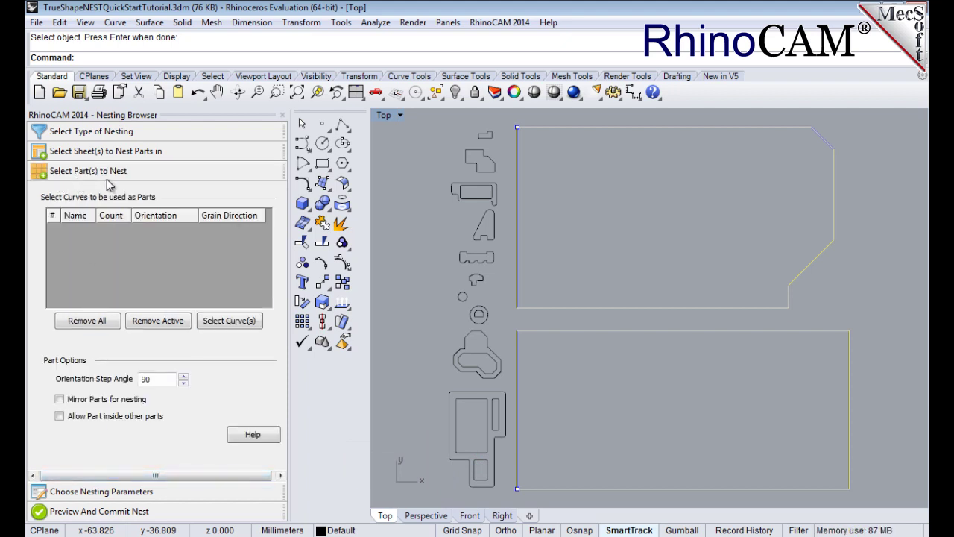
click(222, 322)
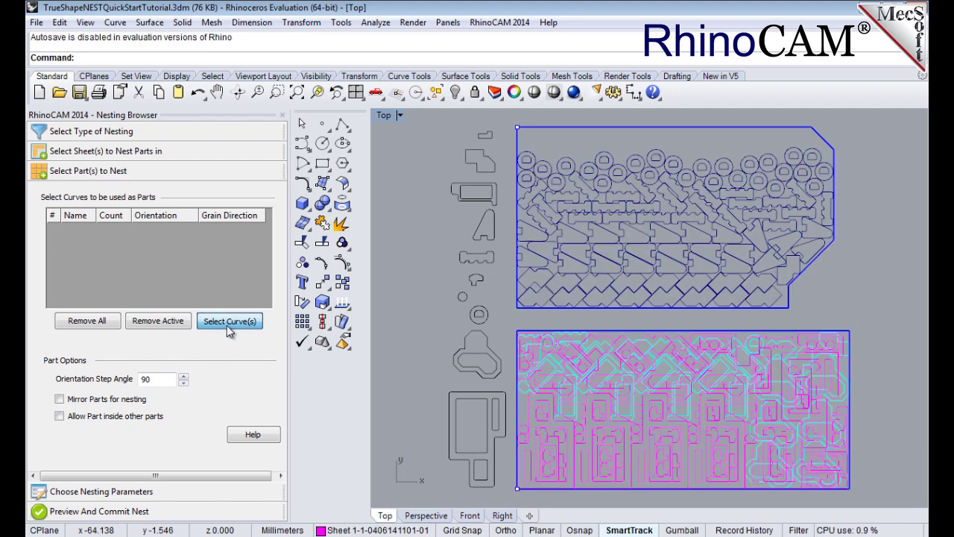
click(492, 487)
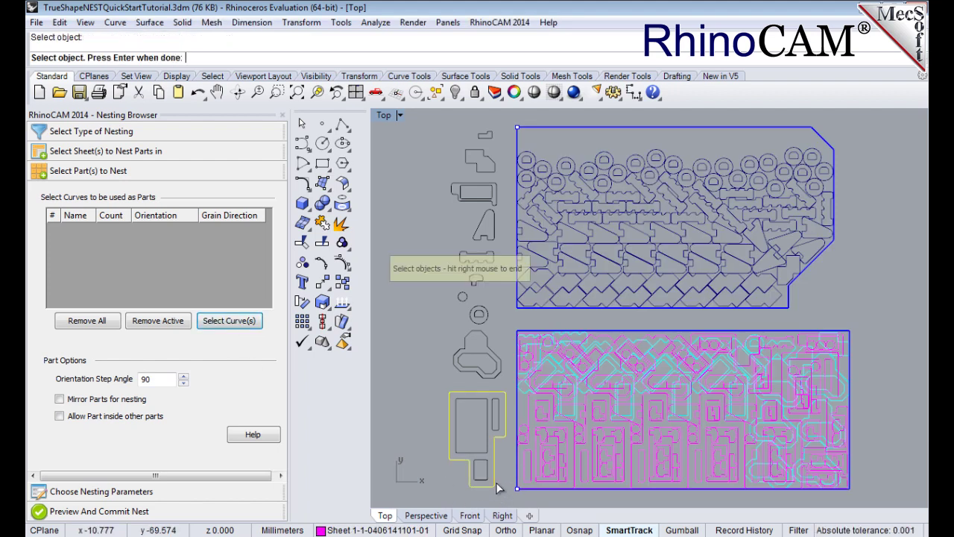
click(497, 379)
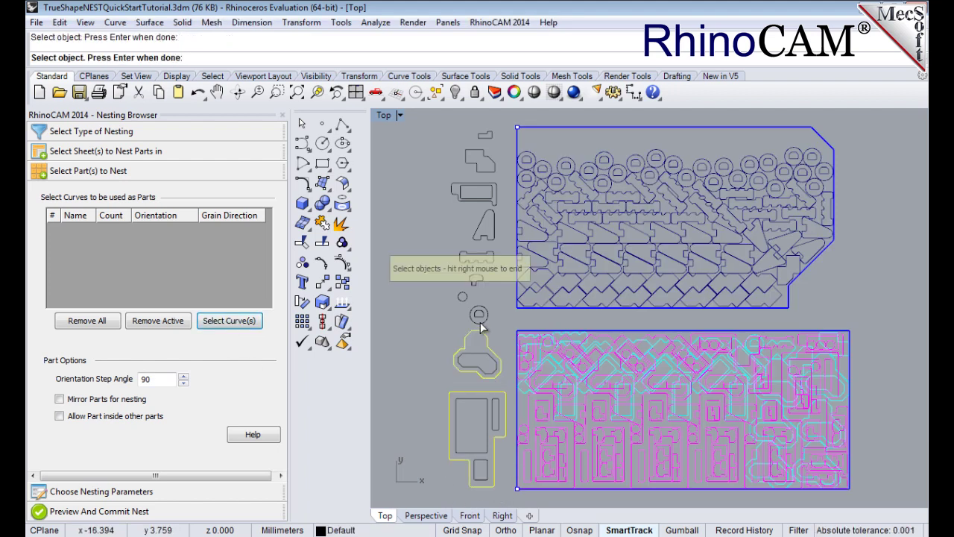
click(491, 252)
click(494, 237)
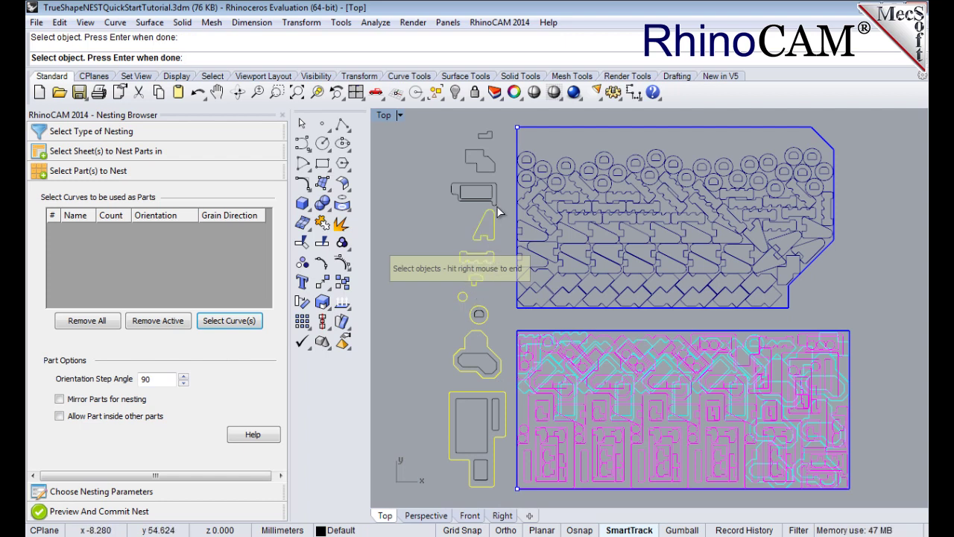
click(496, 202)
click(494, 167)
click(488, 137)
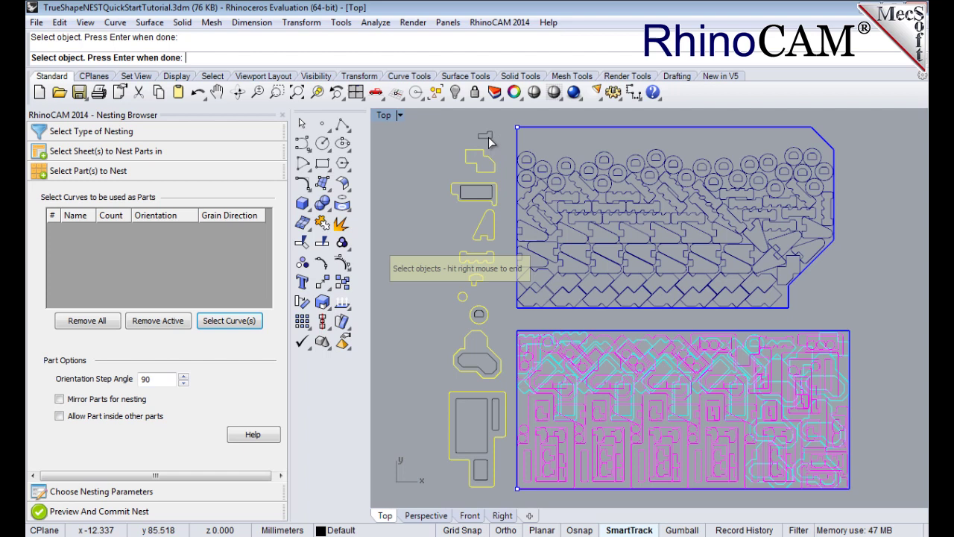
right_click(505, 158)
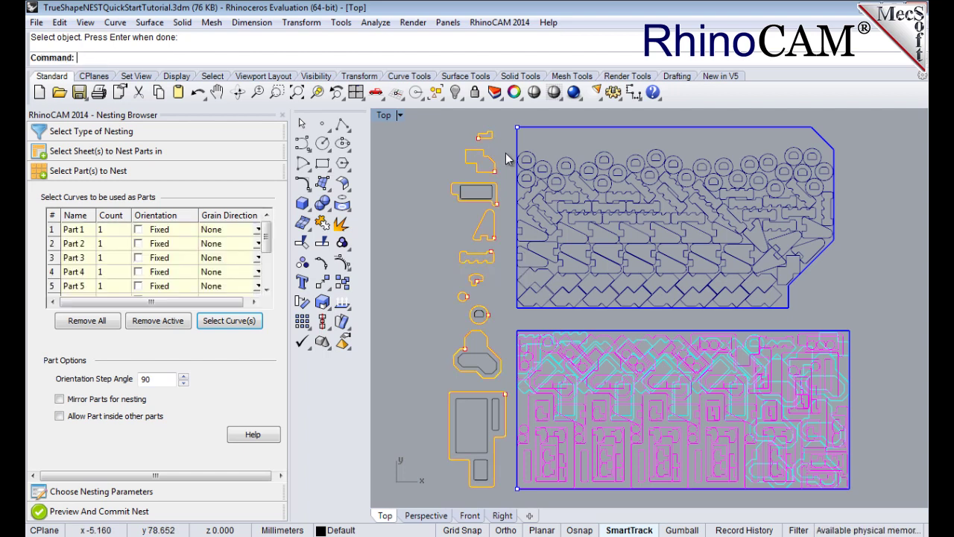
Window-select the whole column of part outlines, listing Parts 1 through 16.
click(237, 322)
drag(430, 498, 516, 121)
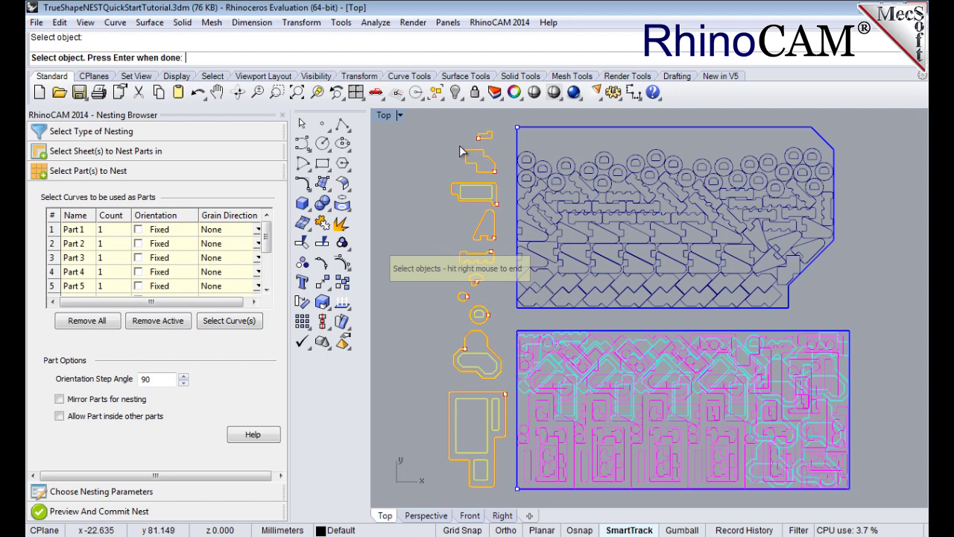
right_click(416, 157)
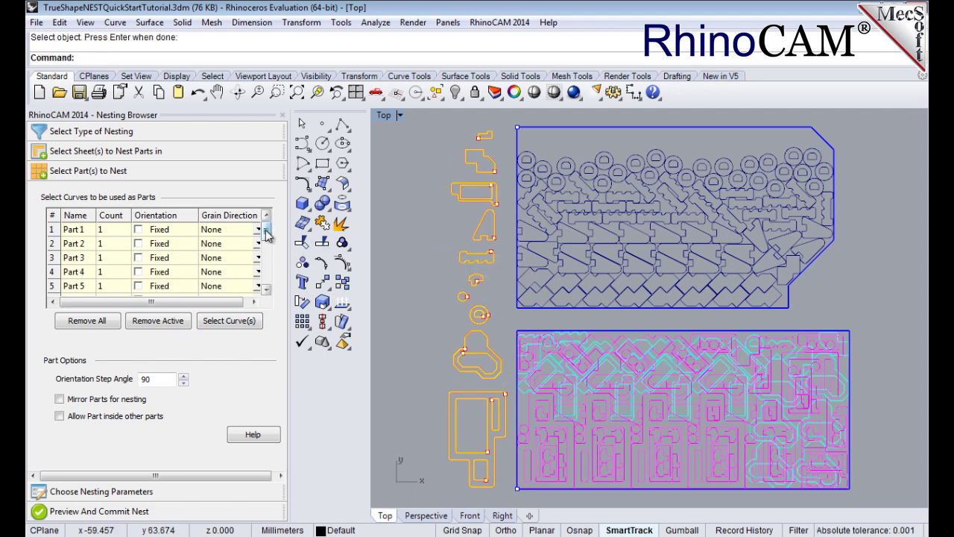
mouse_move(267, 235)
mouse_down()
mouse_move(262, 261)
mouse_move(270, 223)
mouse_up()
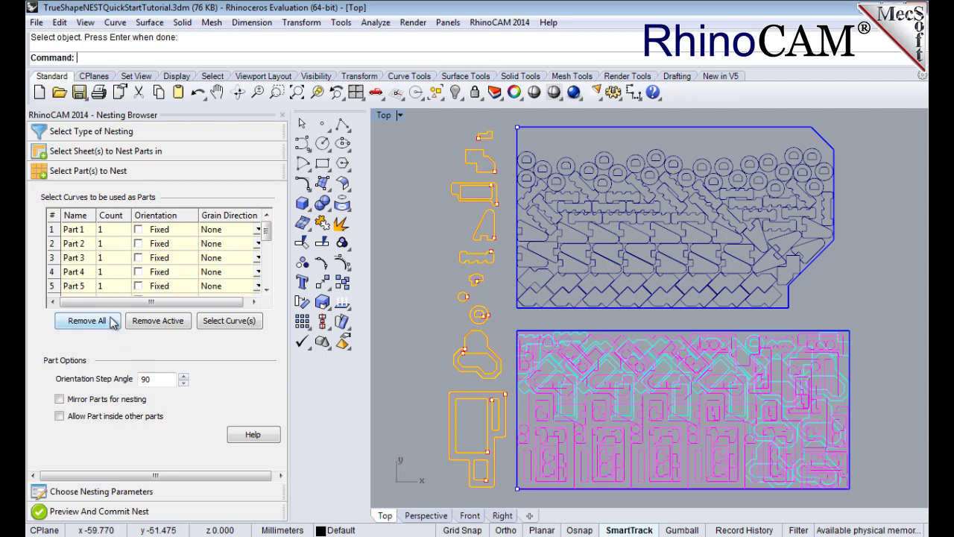
Check which outlines are Parts 1–4 and Parts 14–16 in the parts list.
click(71, 231)
click(74, 244)
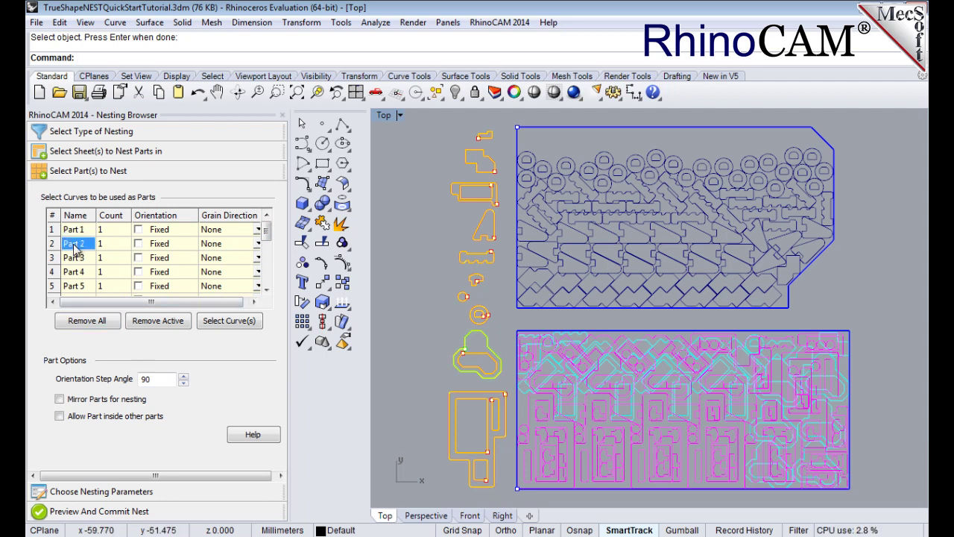
click(77, 261)
click(80, 274)
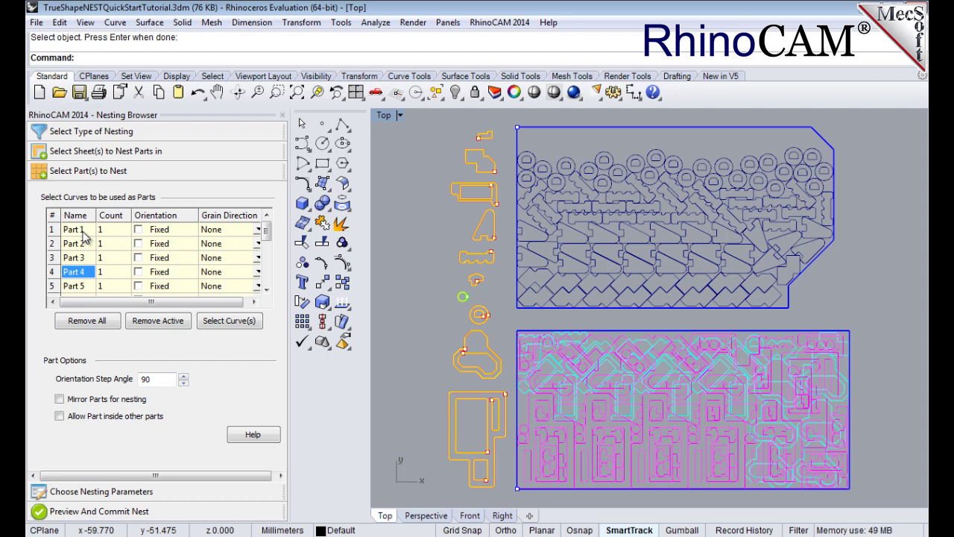
drag(268, 232, 266, 275)
click(72, 286)
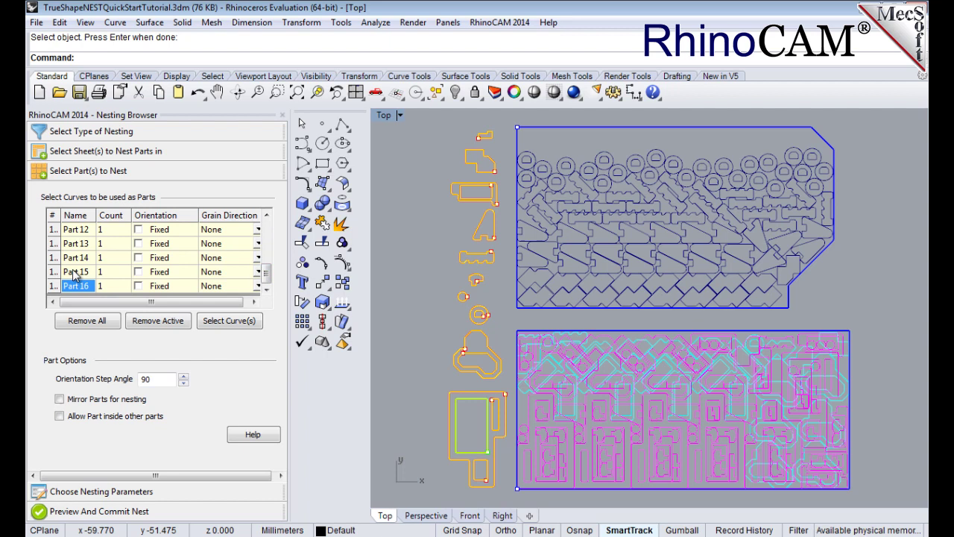
click(75, 272)
click(76, 258)
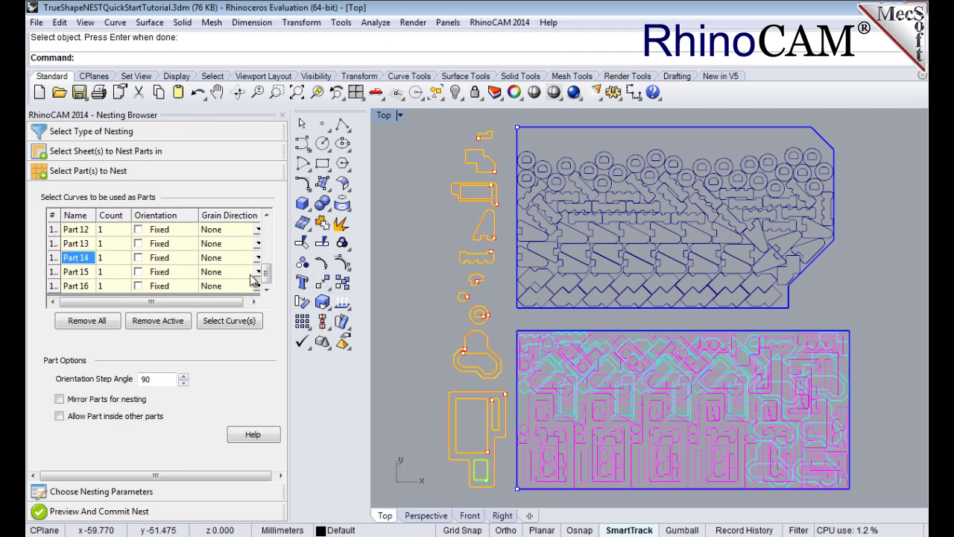
drag(266, 274, 281, 234)
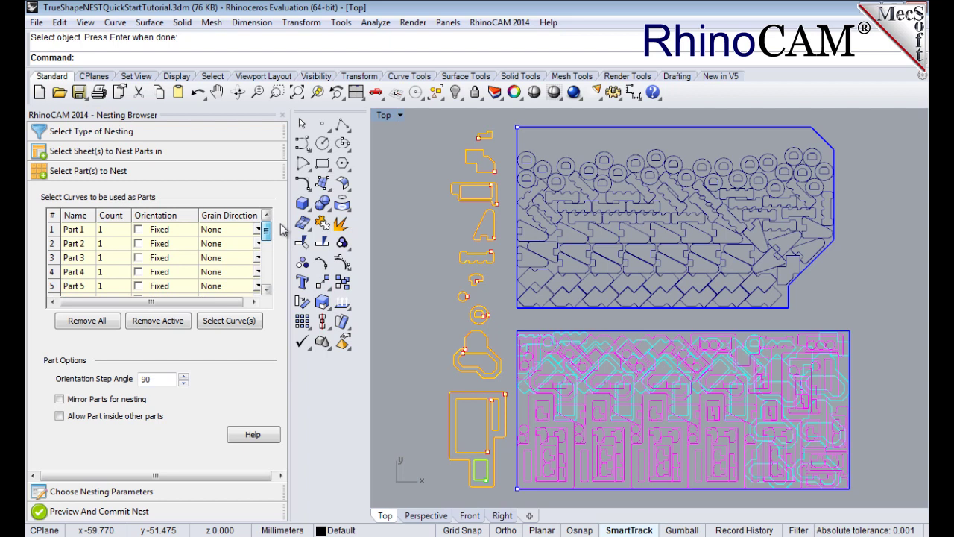
Set the counts of Parts 1 and 2 to 10 and Part 3 to 30.
click(111, 234)
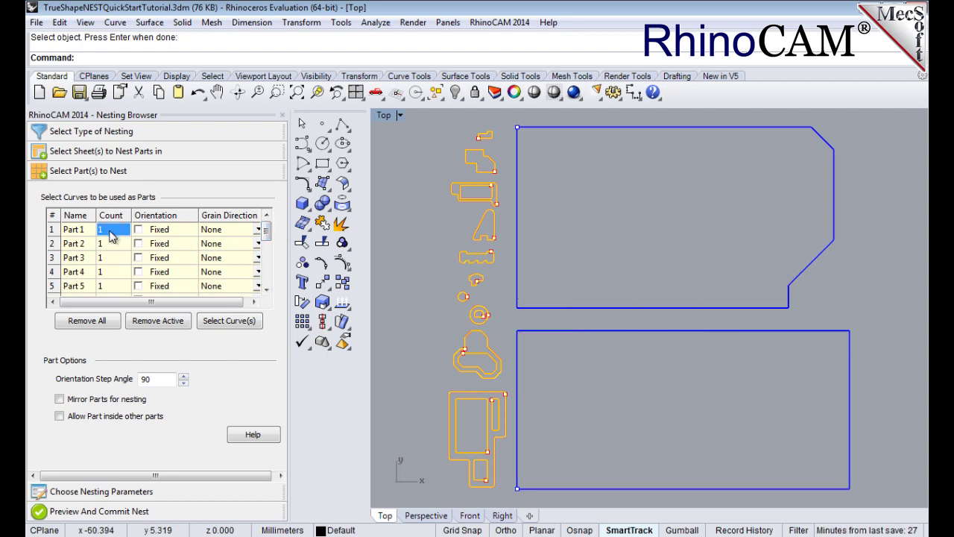
click(111, 234)
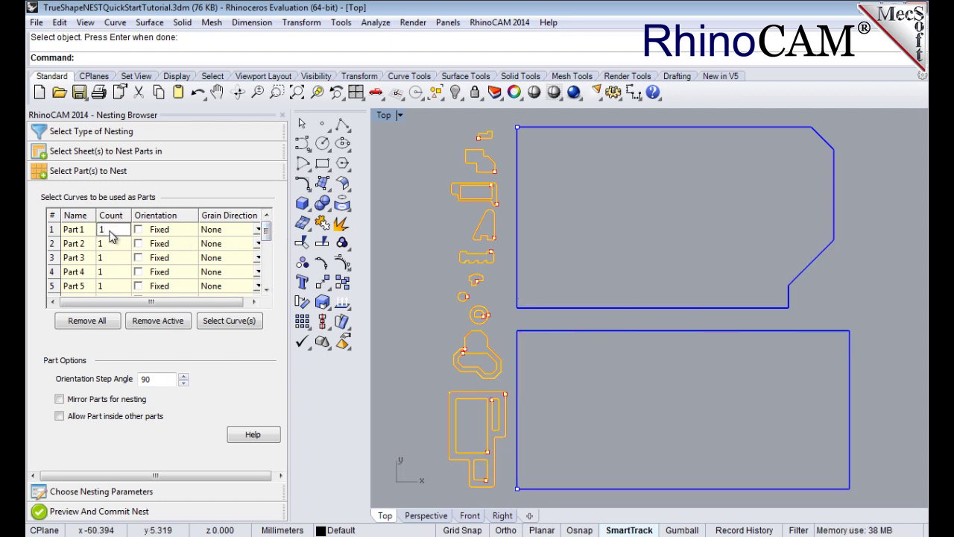
text(0)
click(123, 246)
click(123, 246)
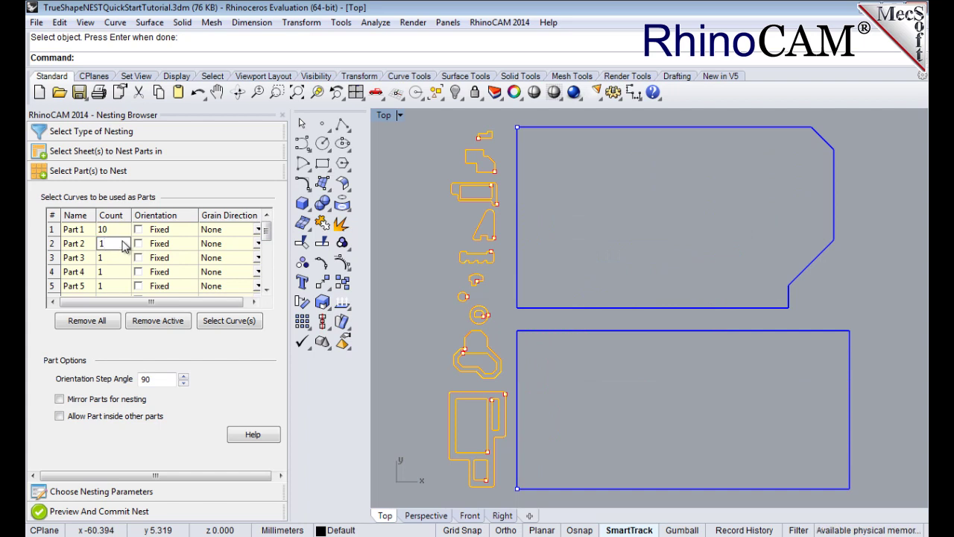
text(0)
click(115, 258)
click(116, 258)
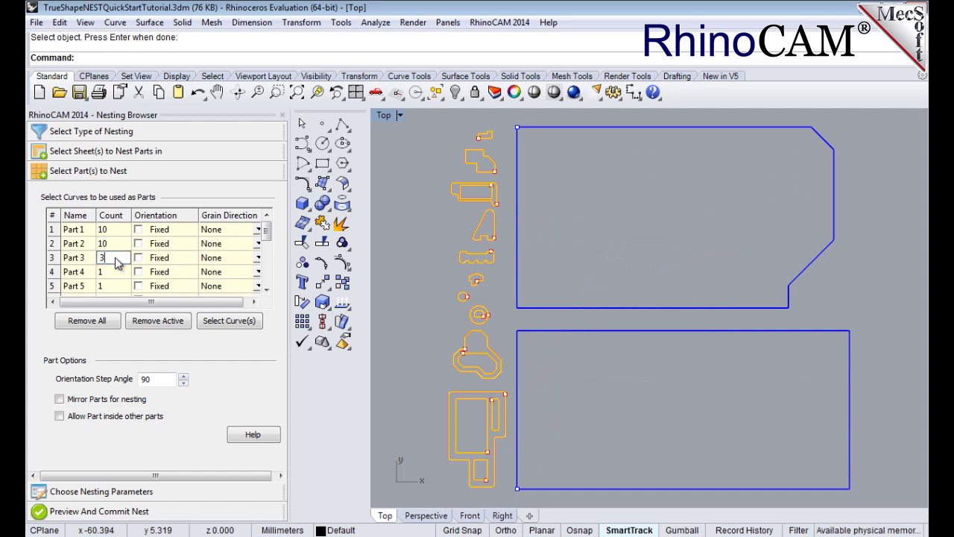
text(20)
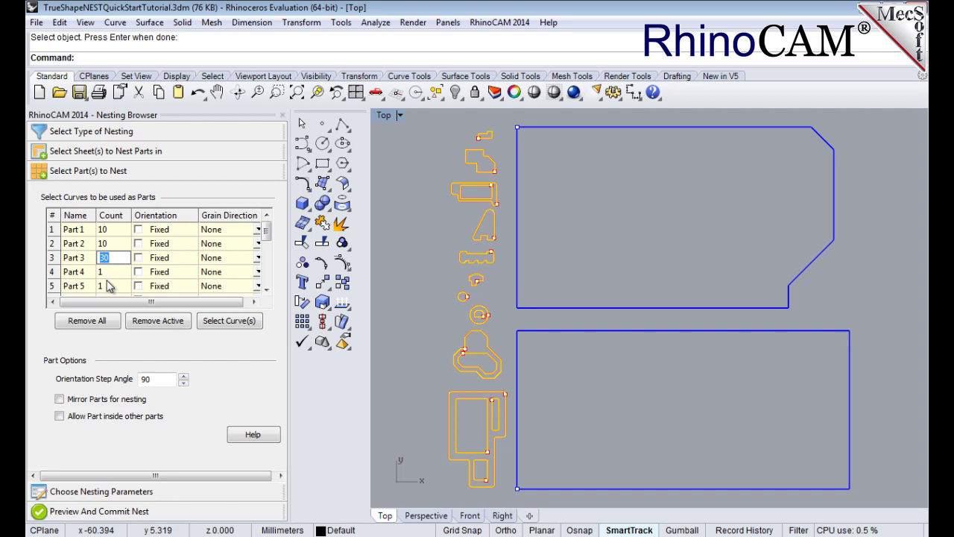
Set the counts of Parts 4 through 10 to 30.
click(111, 271)
text(30)
click(112, 285)
text(30)
click(111, 272)
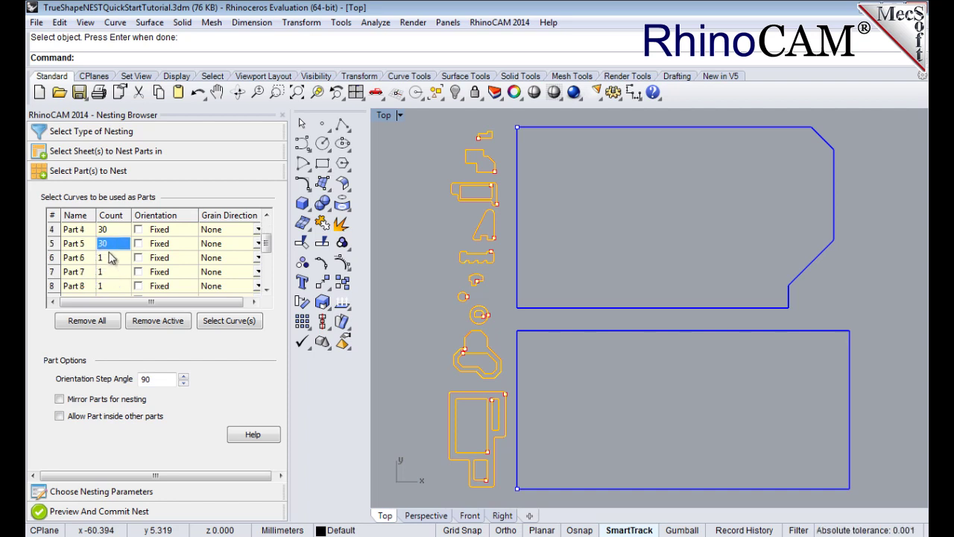
text(30)
click(112, 272)
text(30)
click(112, 287)
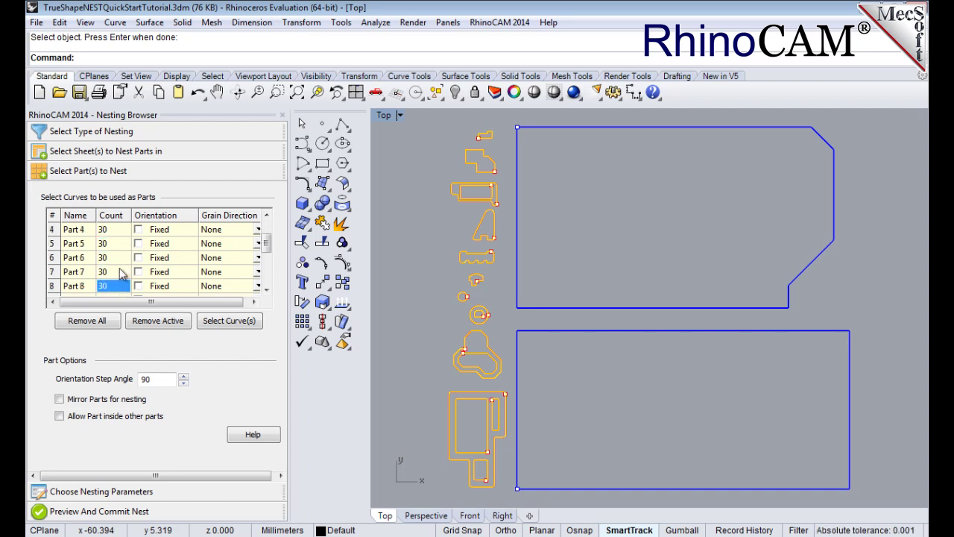
text(30)
click(113, 259)
text(30)
click(113, 274)
text(30)
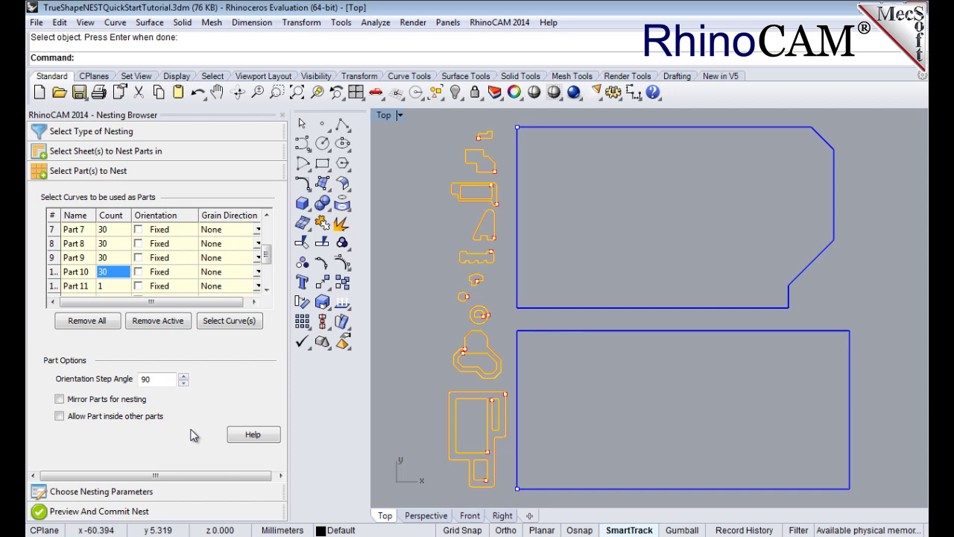
Use a 45 orientation step angle and enable Mirror Parts and Allow Part inside other parts.
double_click(160, 380)
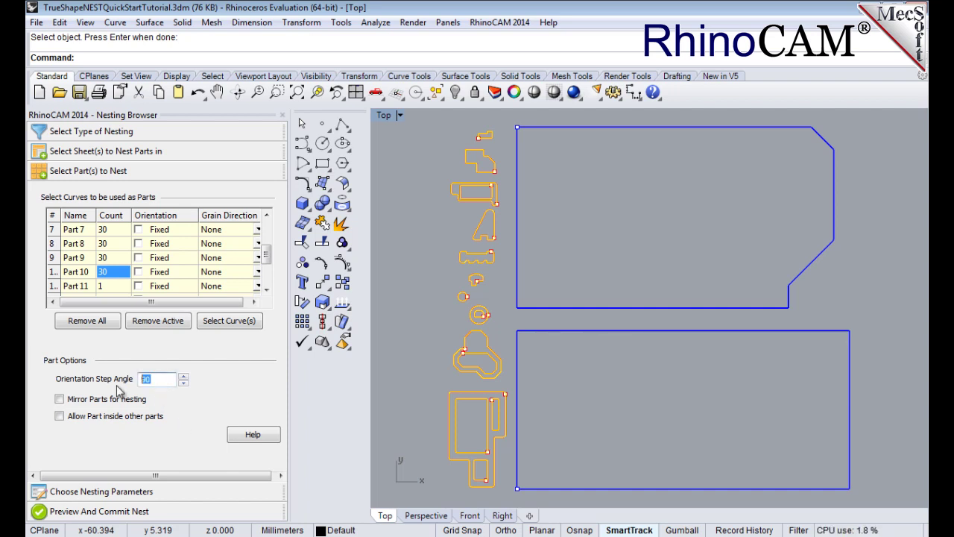
text(45)
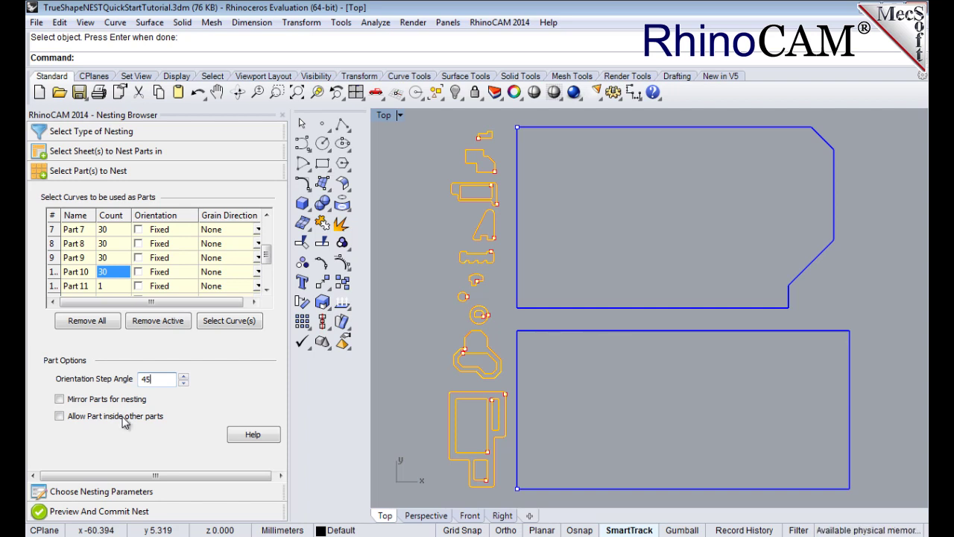
click(59, 400)
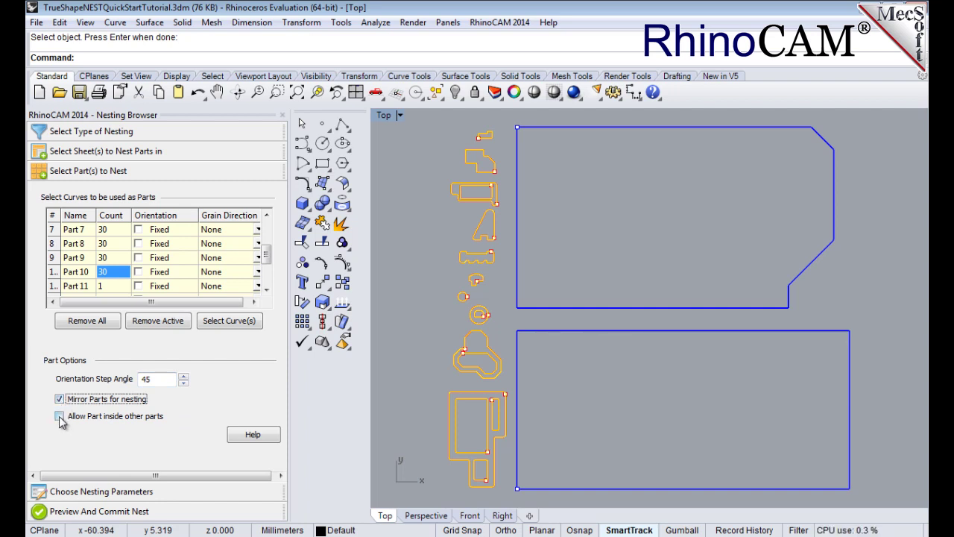
click(60, 416)
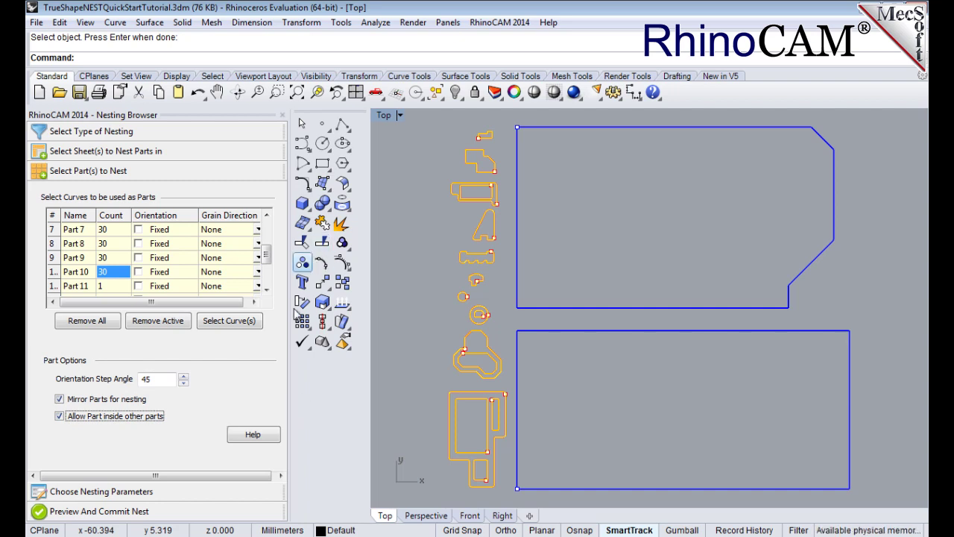
Lock Part 2 to a fixed orientation, then bring up the nesting parameters.
drag(266, 248, 266, 228)
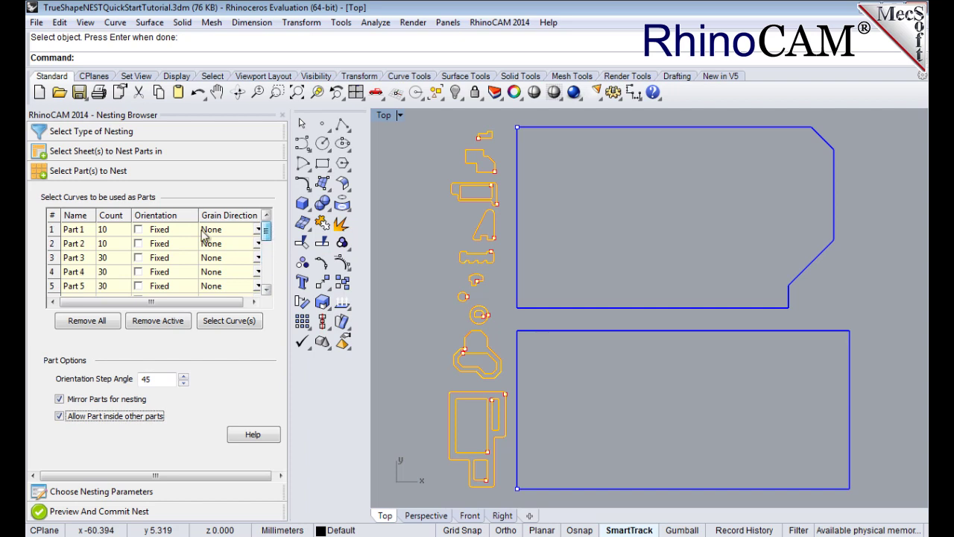
click(138, 245)
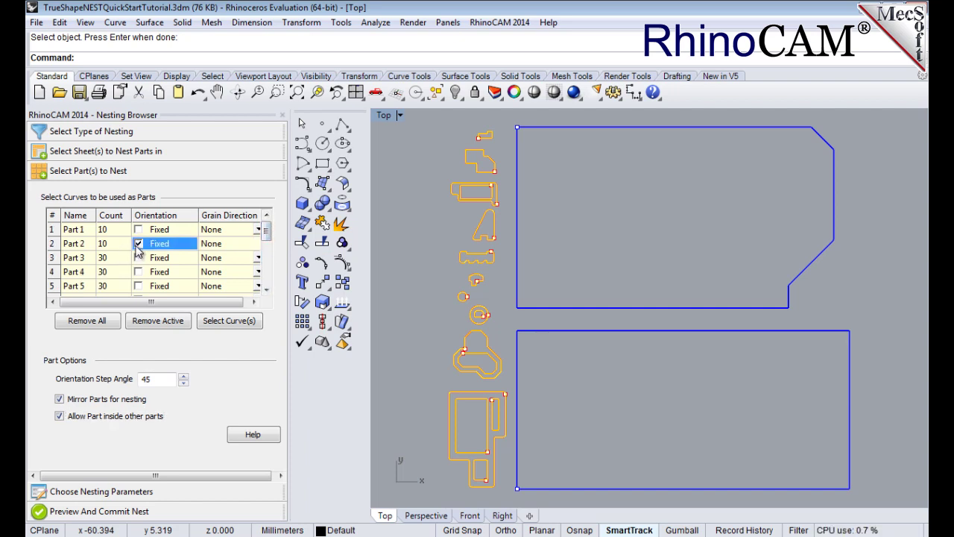
click(66, 246)
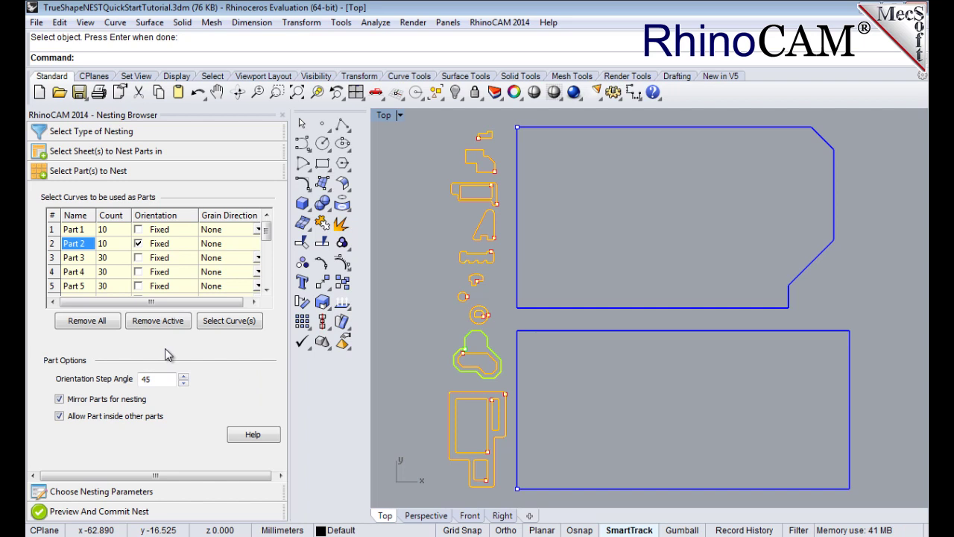
click(88, 492)
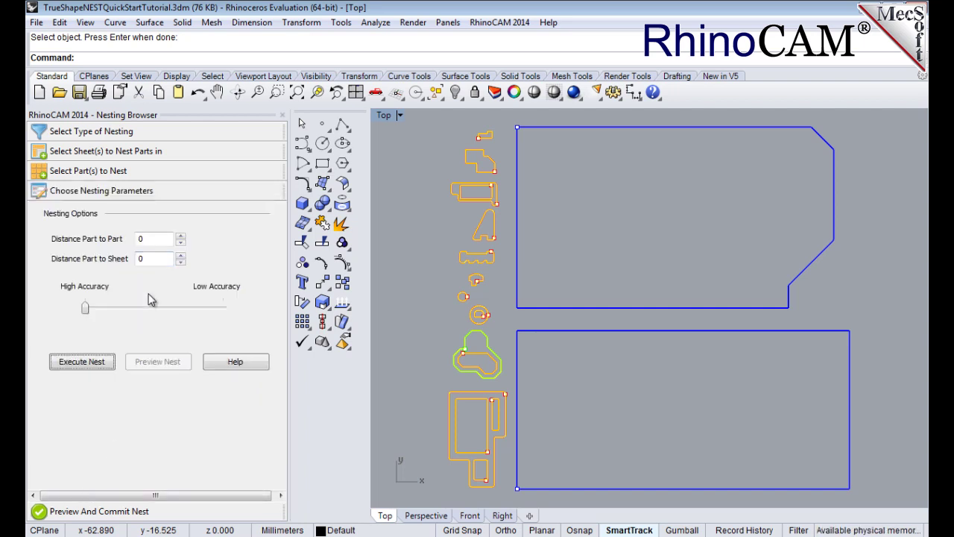
Set Distance Part to Part 0.15 and Part to Sheet 0.25, then execute the nest.
double_click(146, 240)
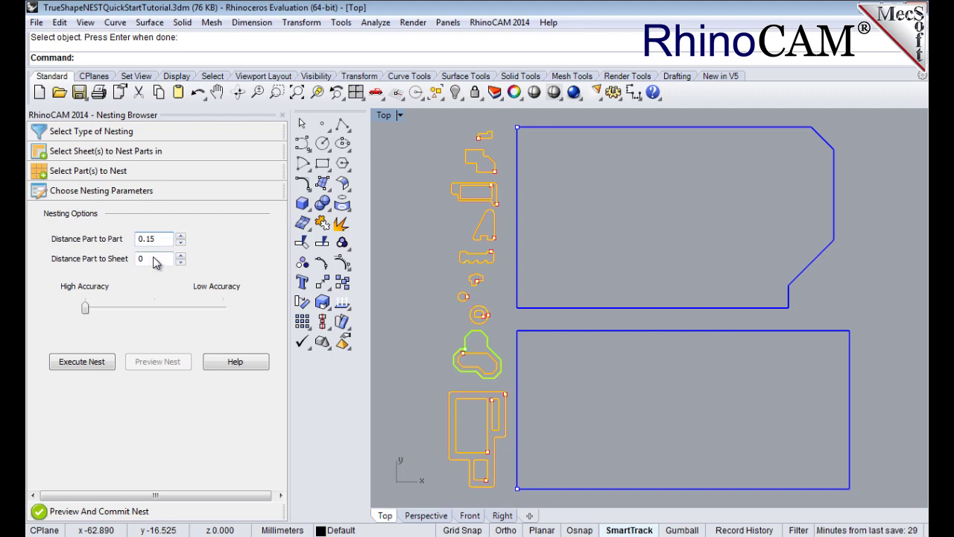
double_click(152, 259)
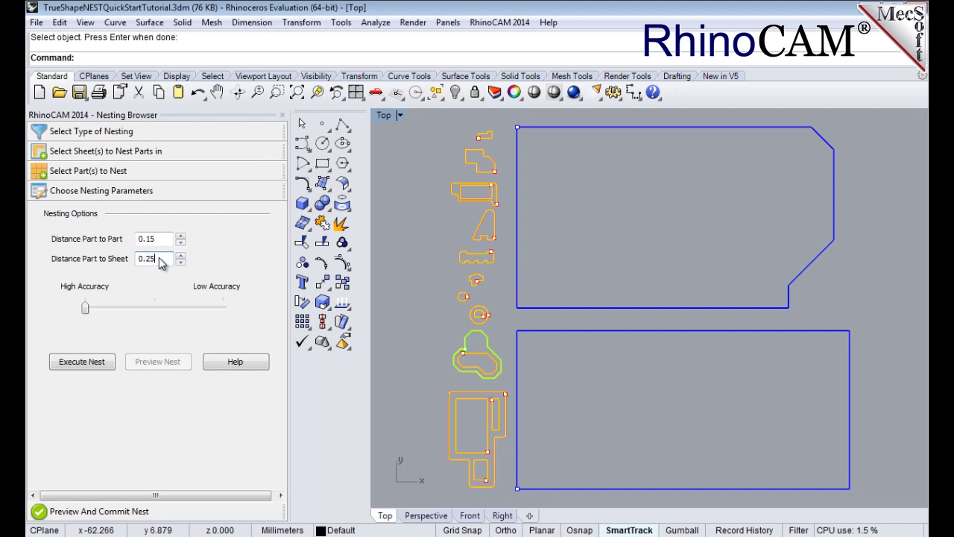
click(89, 368)
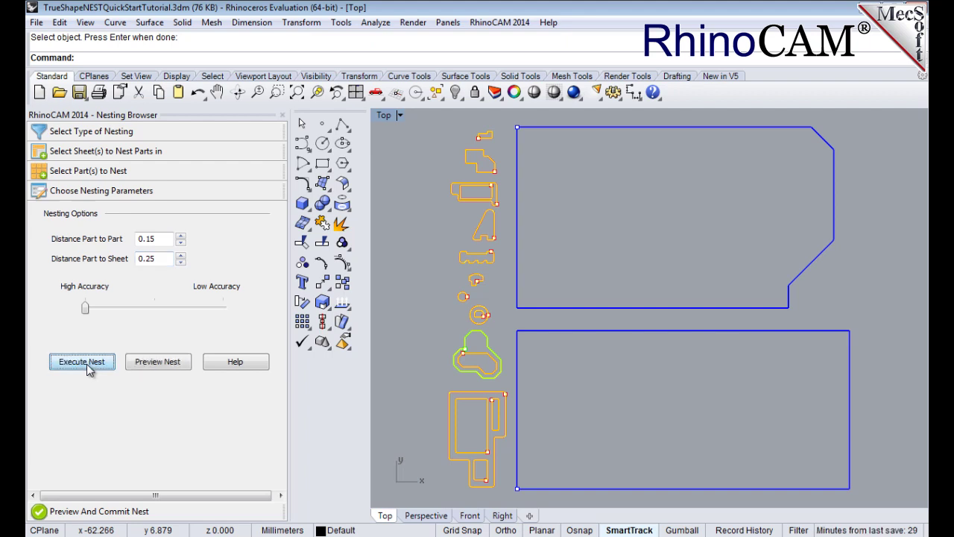
Preview the nest and review Sheets 1-1 (70.66%), 1-2 (54.47%) and 2-1 (51.63%).
click(155, 363)
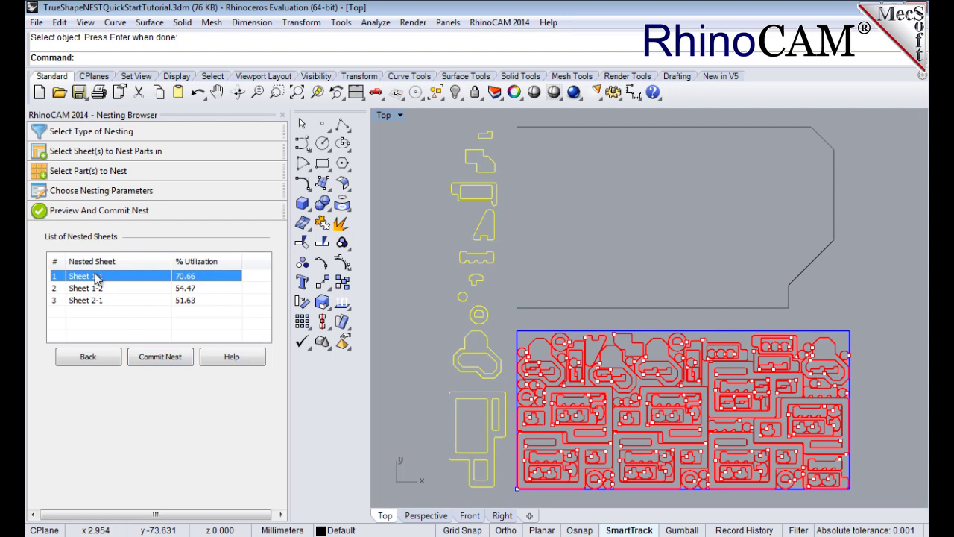
click(103, 288)
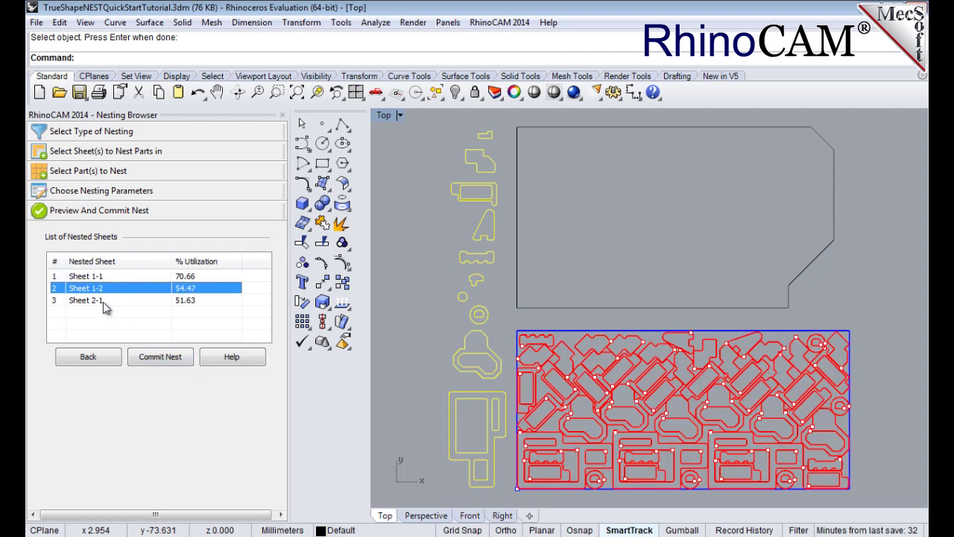
click(103, 300)
click(103, 277)
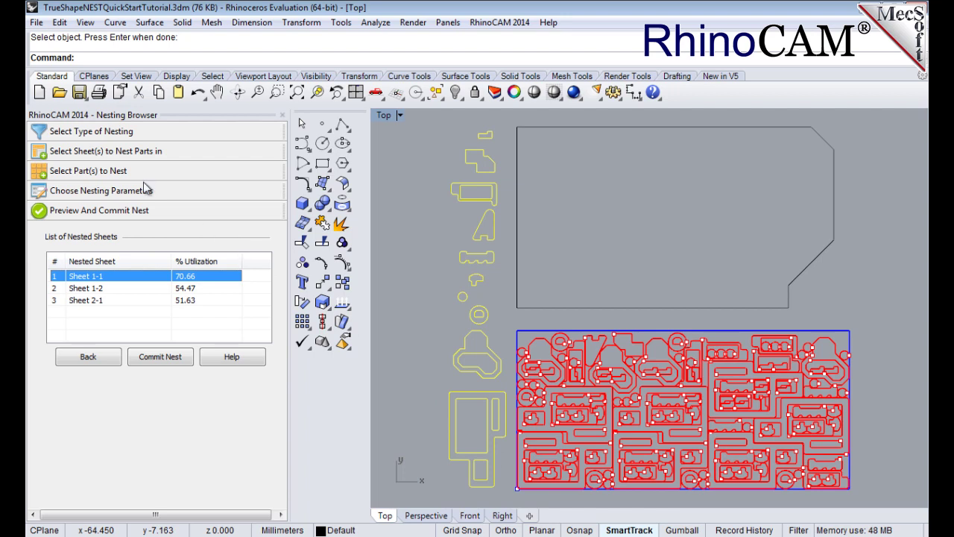
Set the grain direction of Sheet 1 and Sheet 2 to Along X, accepting the warning.
click(89, 155)
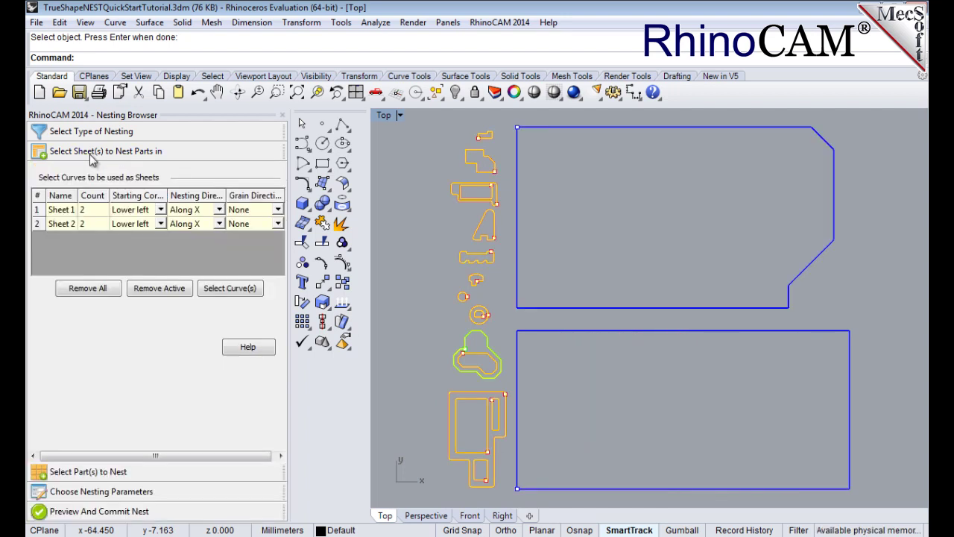
click(279, 212)
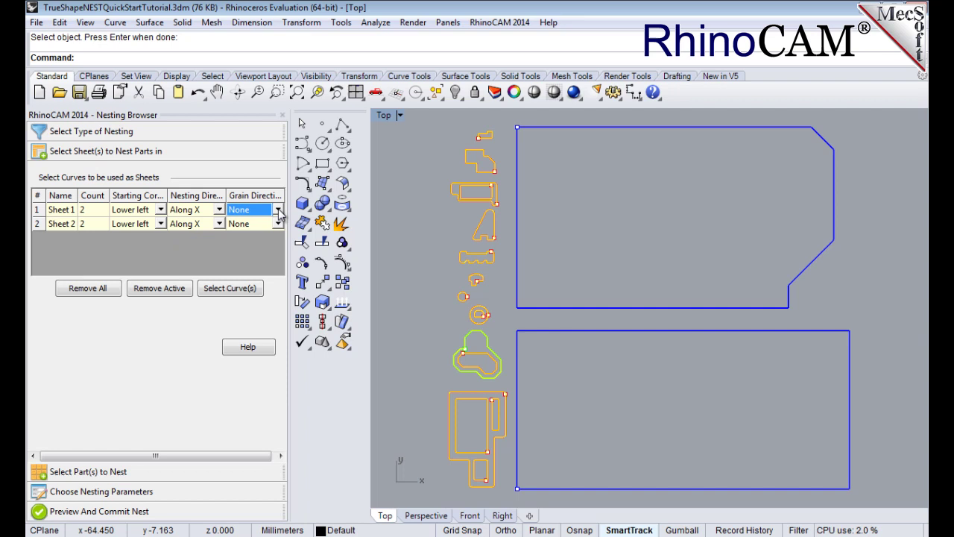
click(278, 211)
click(261, 237)
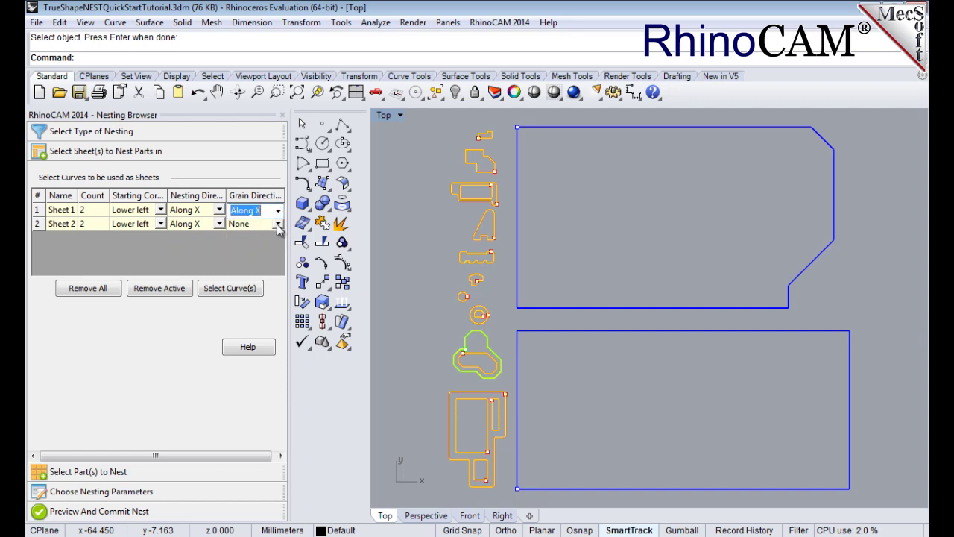
click(277, 211)
click(277, 211)
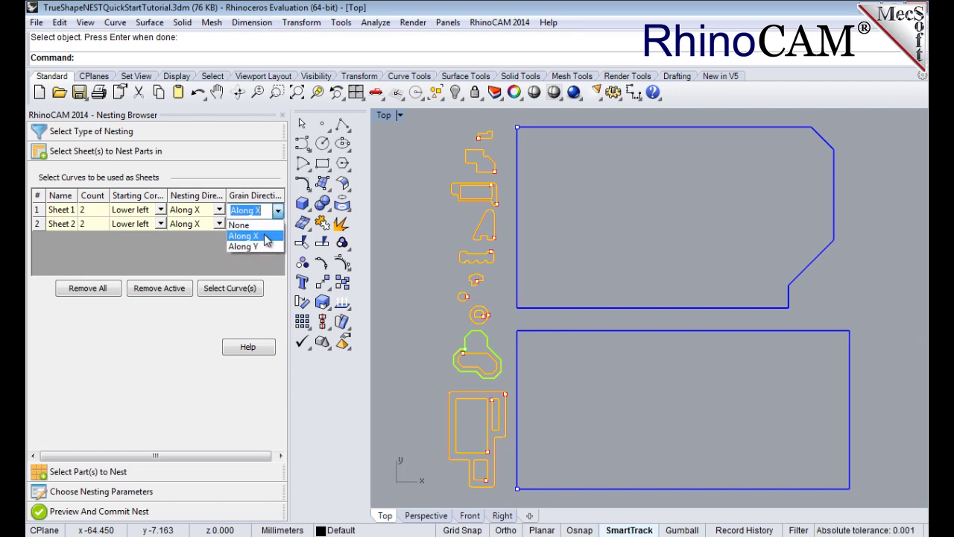
click(262, 225)
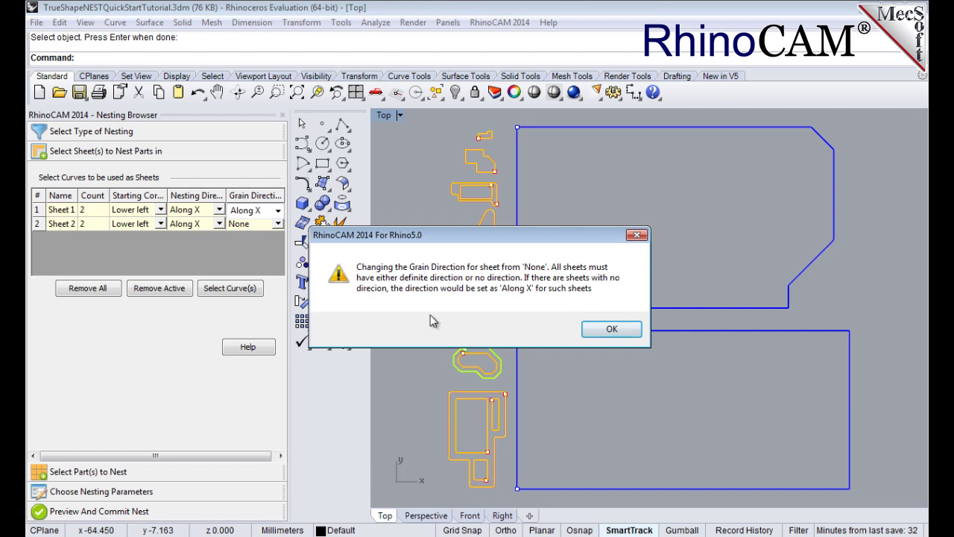
click(608, 329)
click(264, 212)
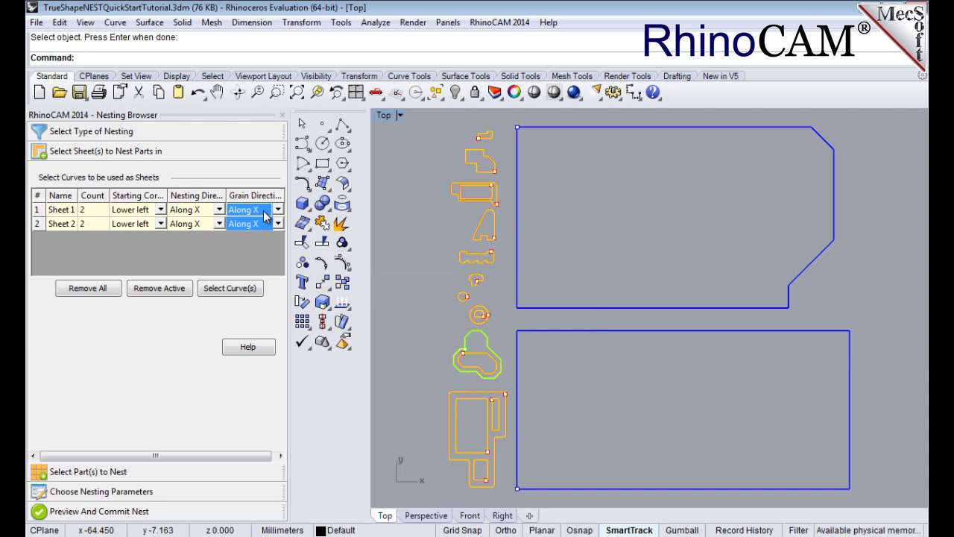
In the parts list, change Part 1's grain direction from None to Along X.
click(88, 472)
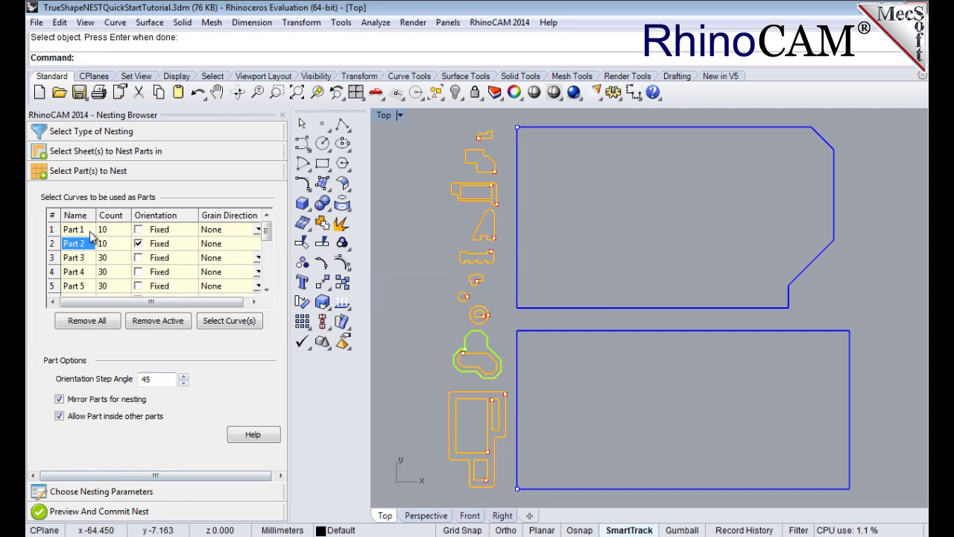
click(79, 231)
click(258, 232)
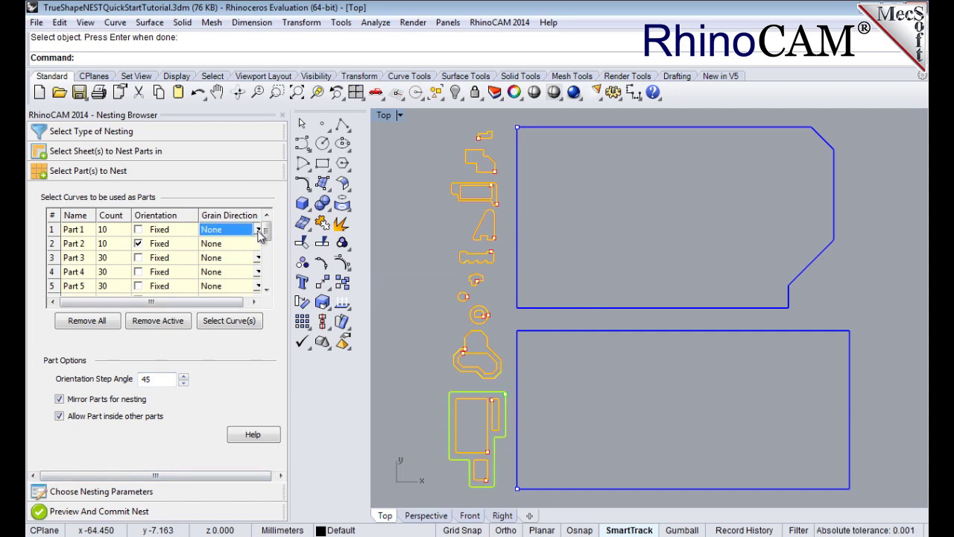
click(258, 231)
click(192, 257)
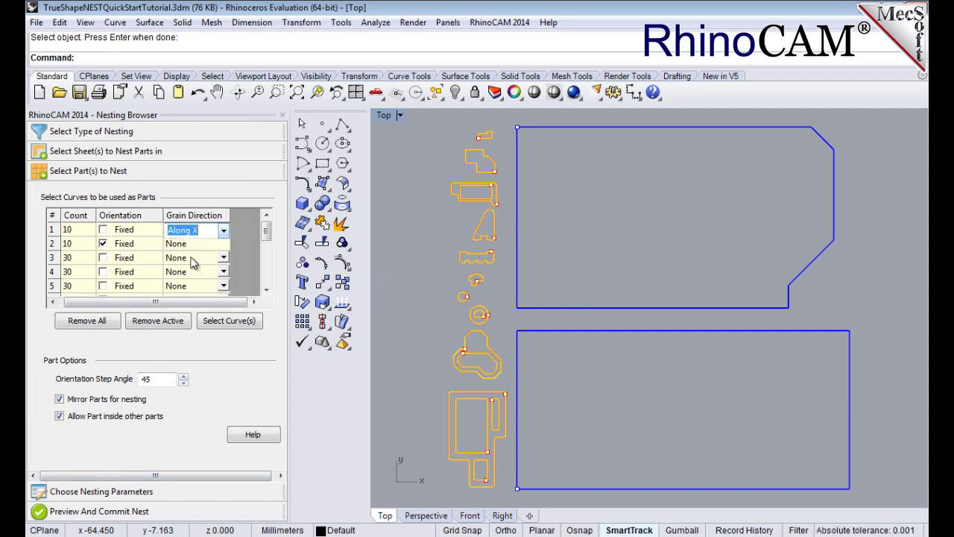
click(63, 303)
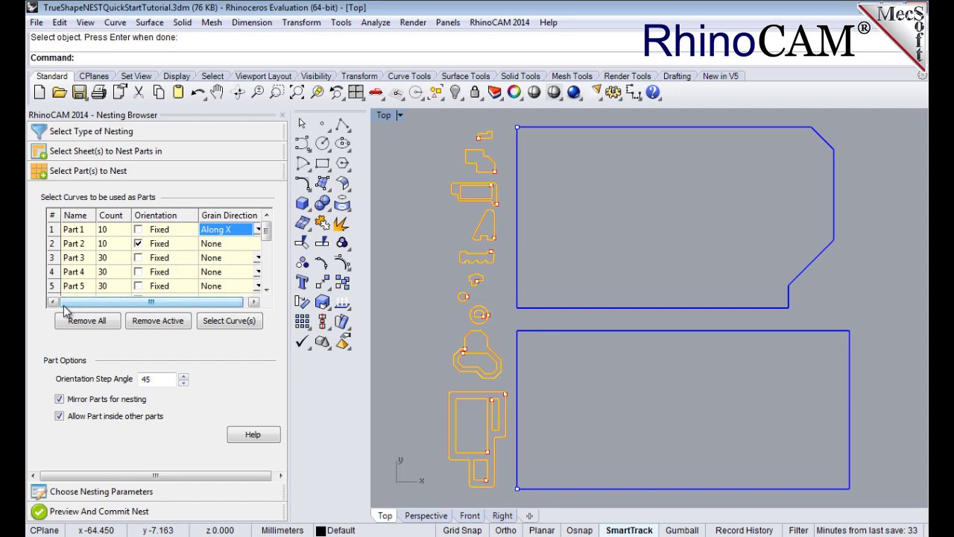
Execute the nest again and preview it, giving 65.49%, 48.40% and 62.38% sheet utilisation.
click(84, 494)
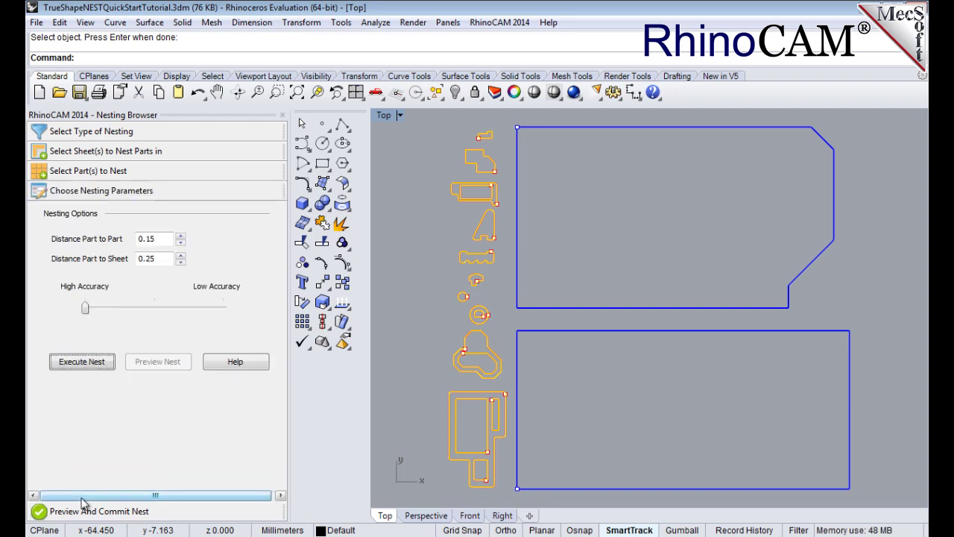
click(88, 361)
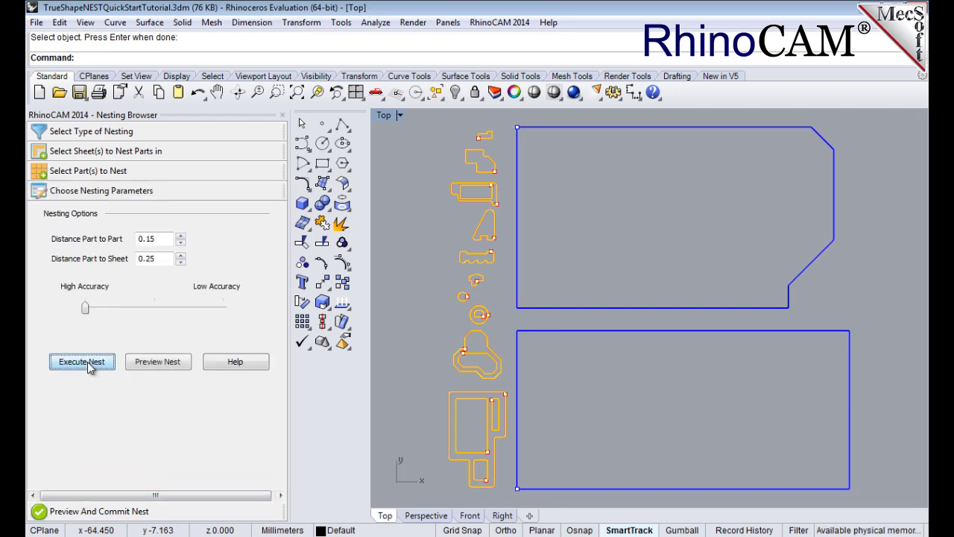
click(154, 365)
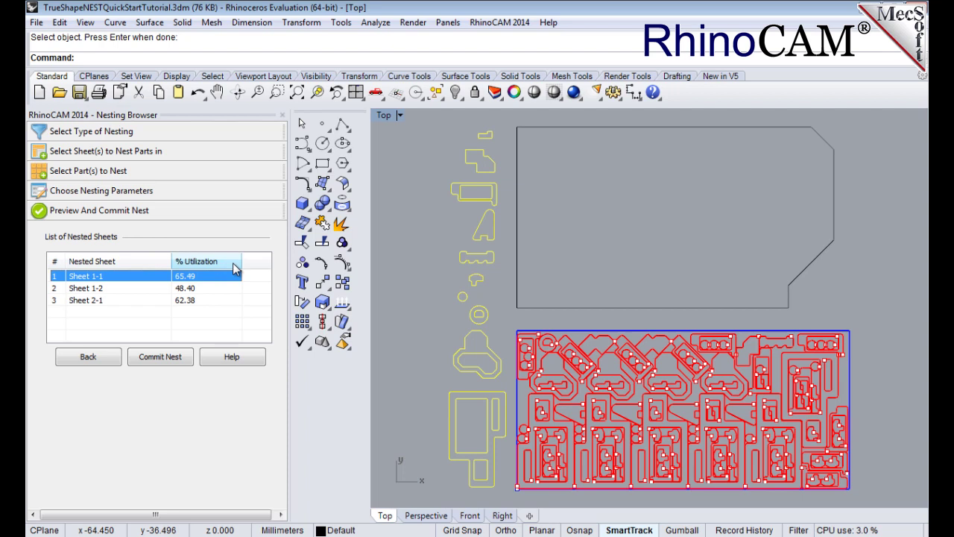
Commit the nest as geometry on layers Sheet 1-1, 1-2 and 2-1, then show the Layers list.
click(167, 363)
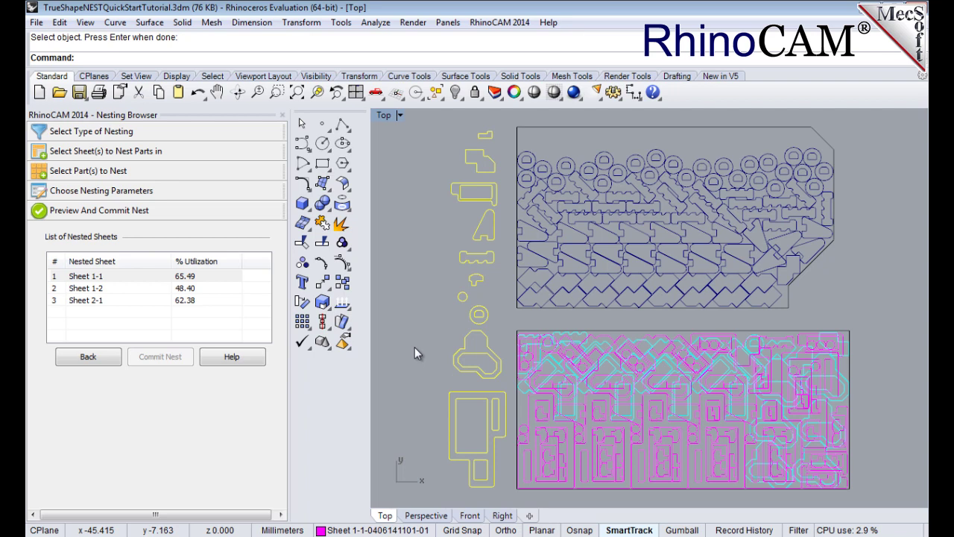
click(494, 91)
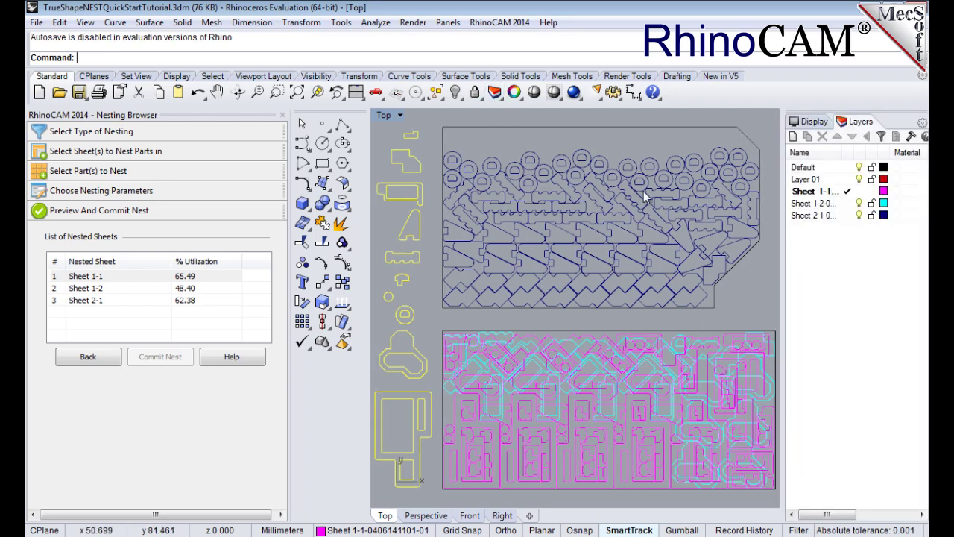